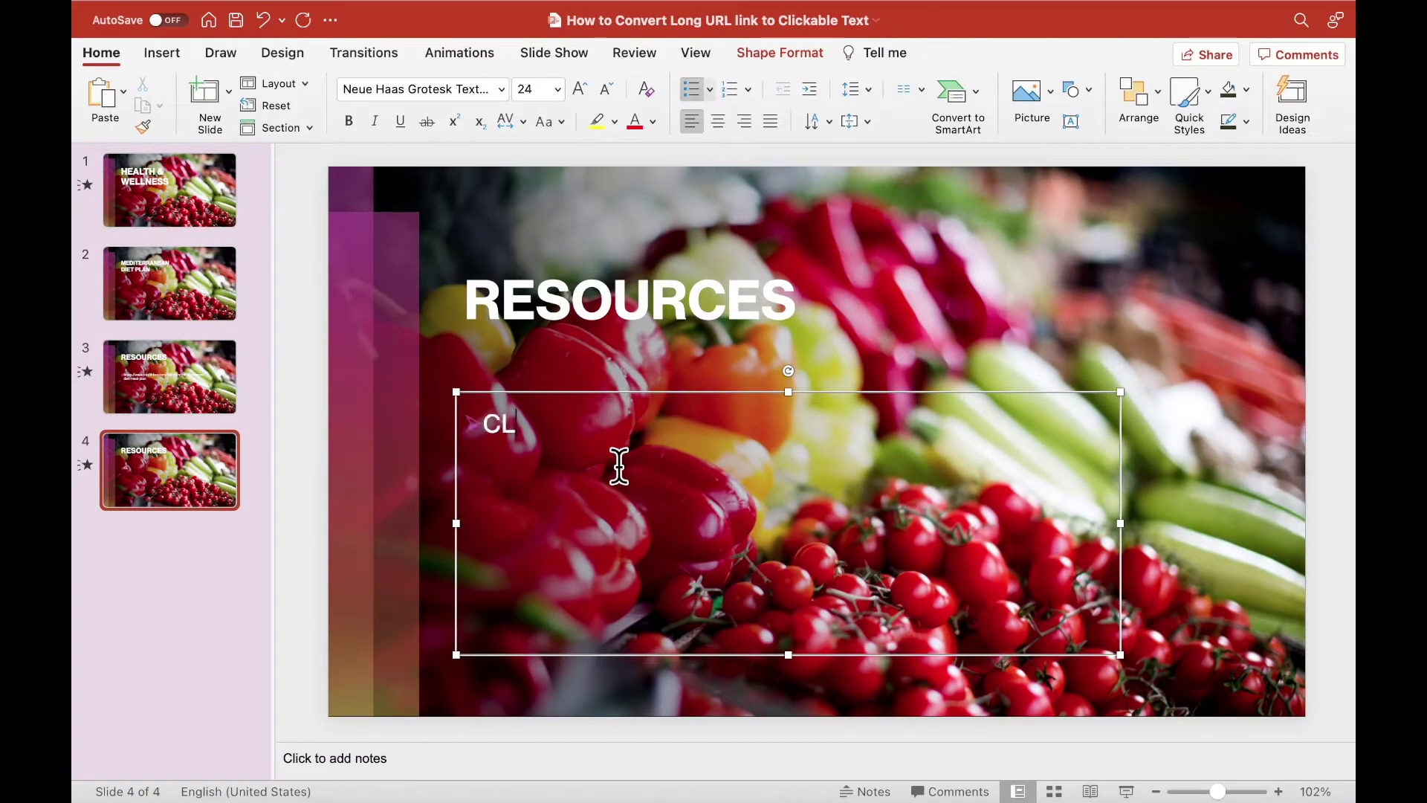
Finish typing 'CLICK HERE FOR:' on slide 4, then open a new Chrome window.
text(ICK H)
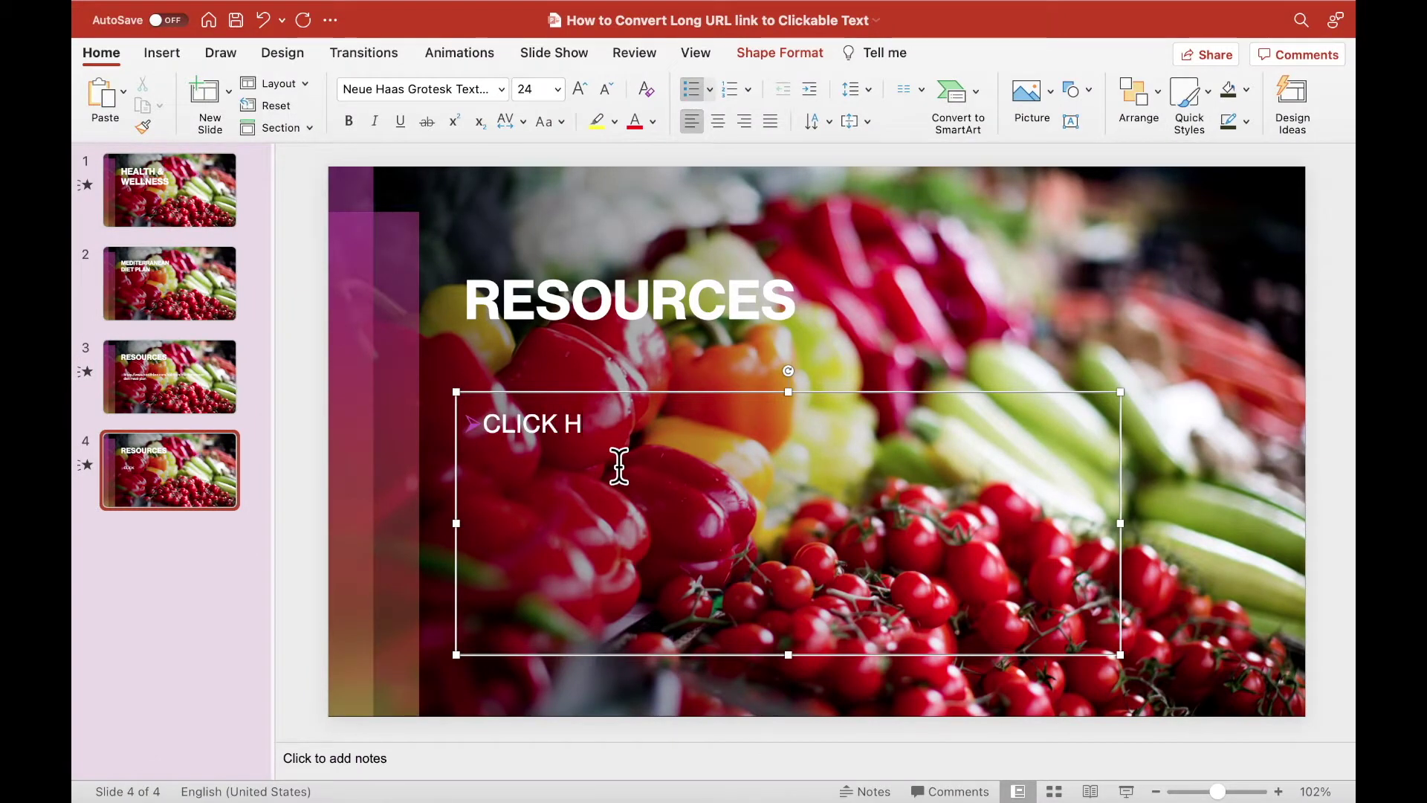
text(ERE FOR)
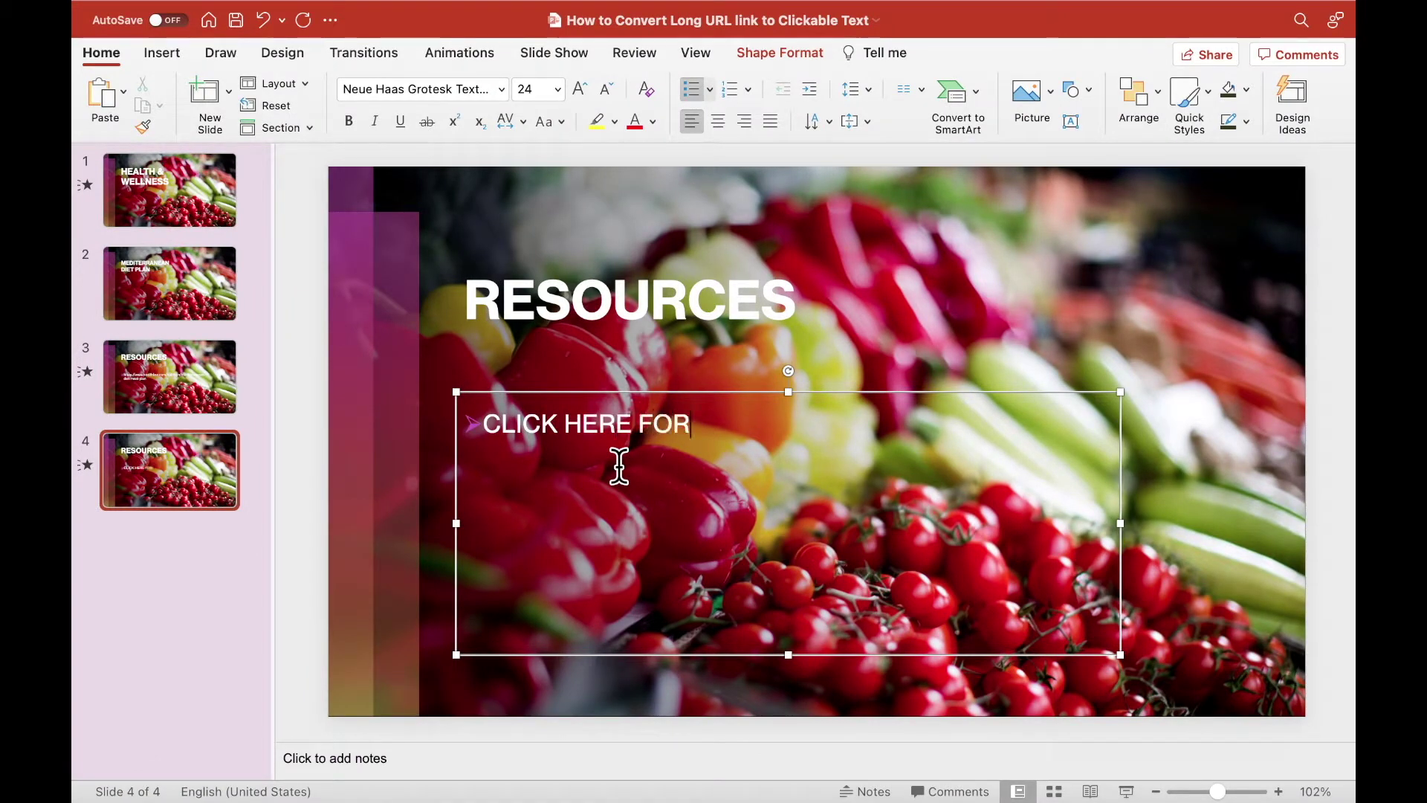
click(619, 466)
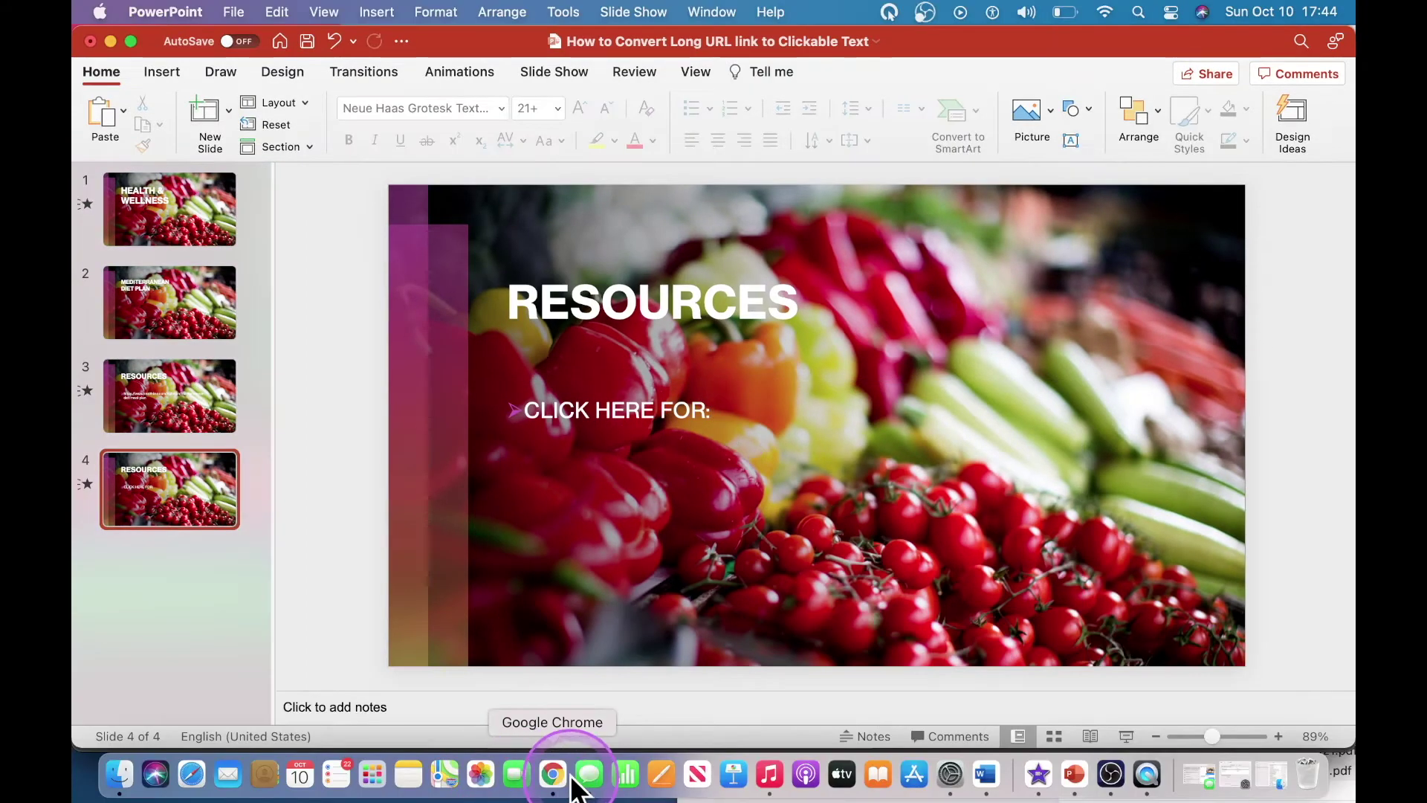
click(554, 775)
right_click(556, 778)
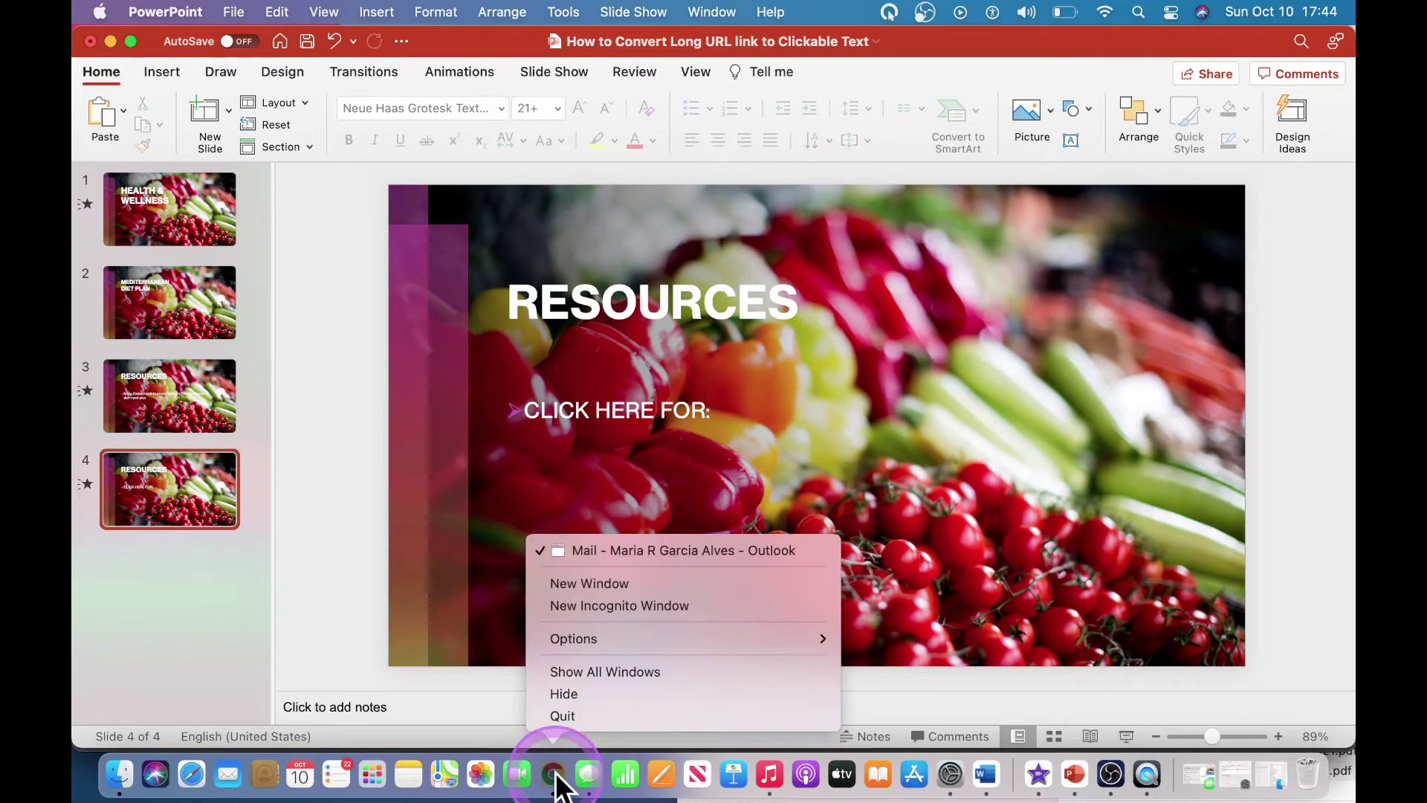
click(603, 589)
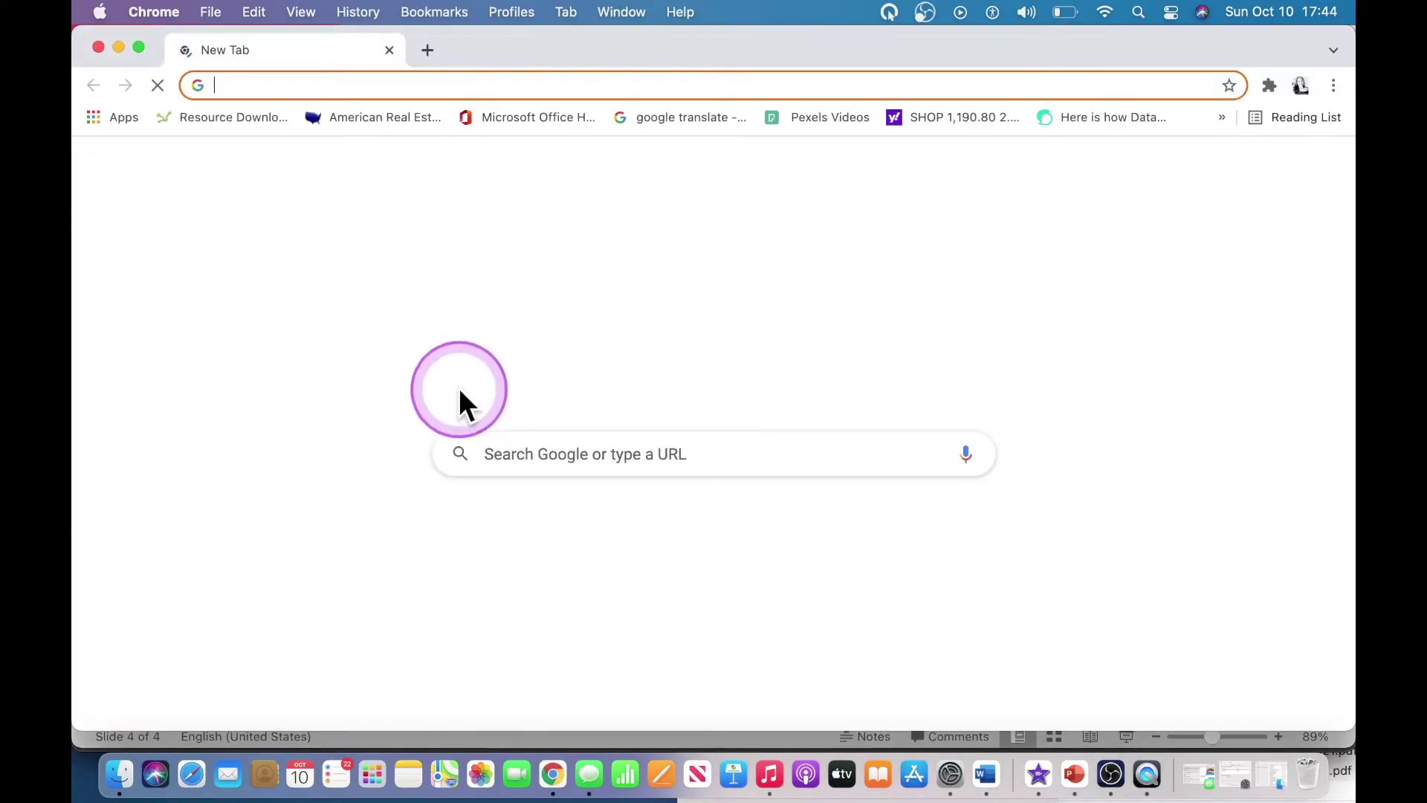
Search Google for 'mediterranean diet' and open the Healthline Mediterranean Diet 101 article.
click(536, 455)
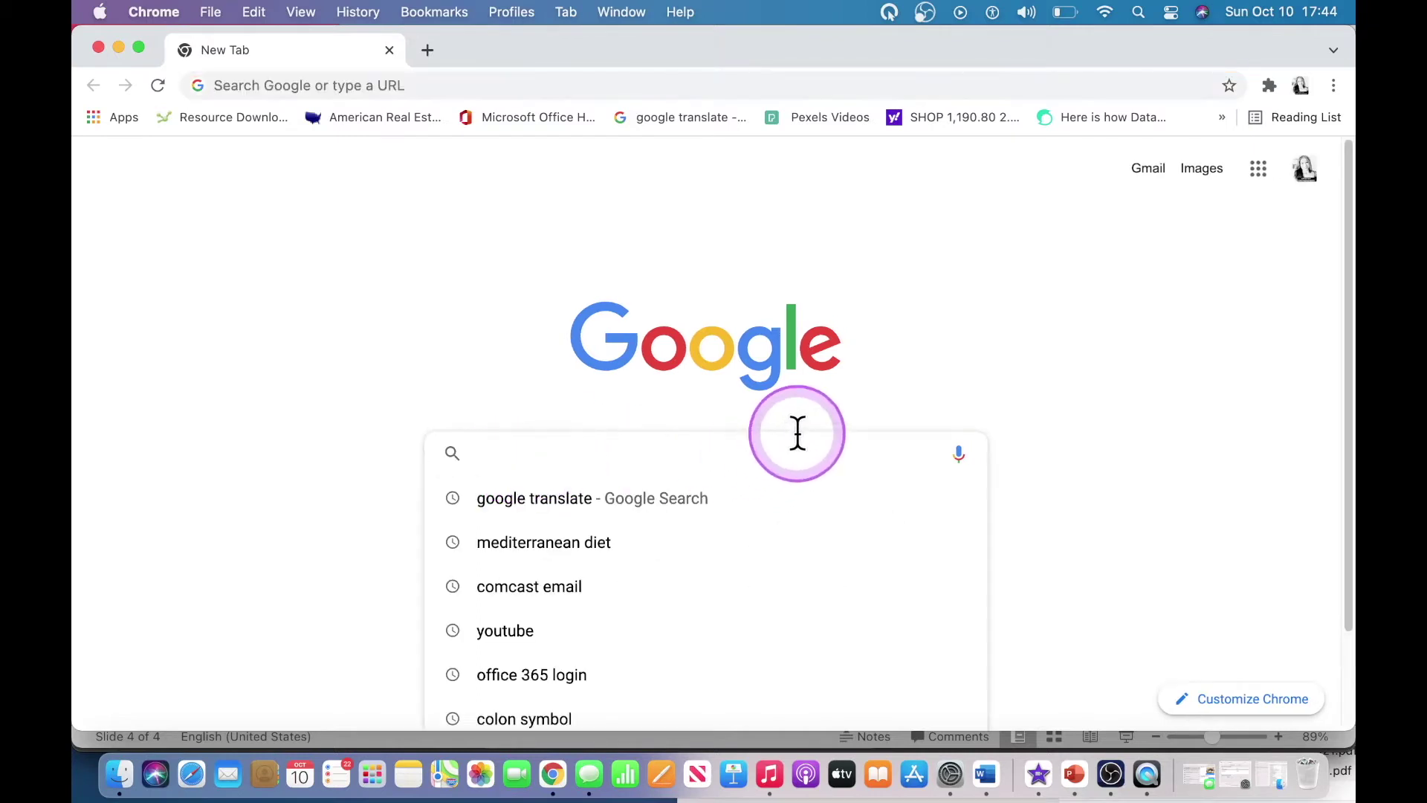
text(ME)
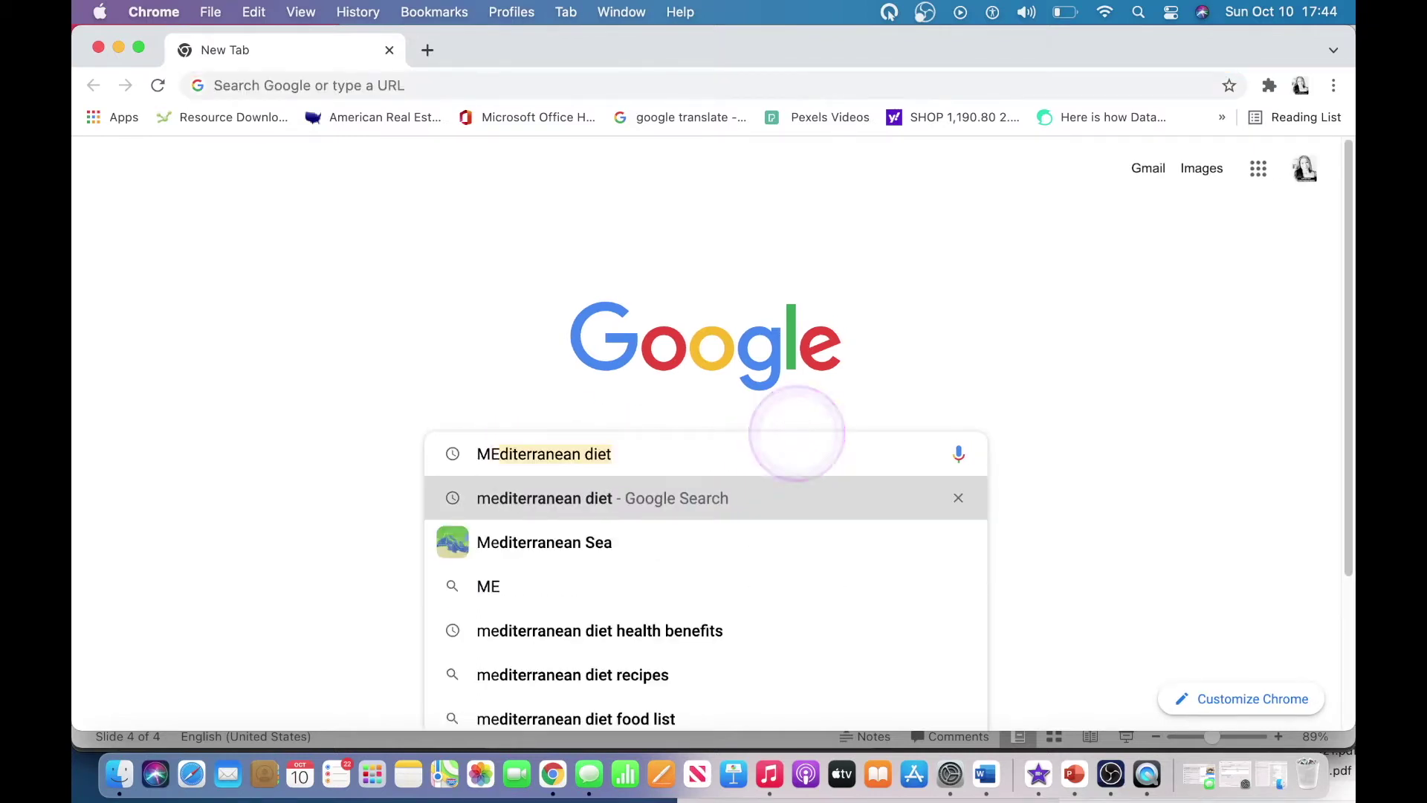
click(797, 432)
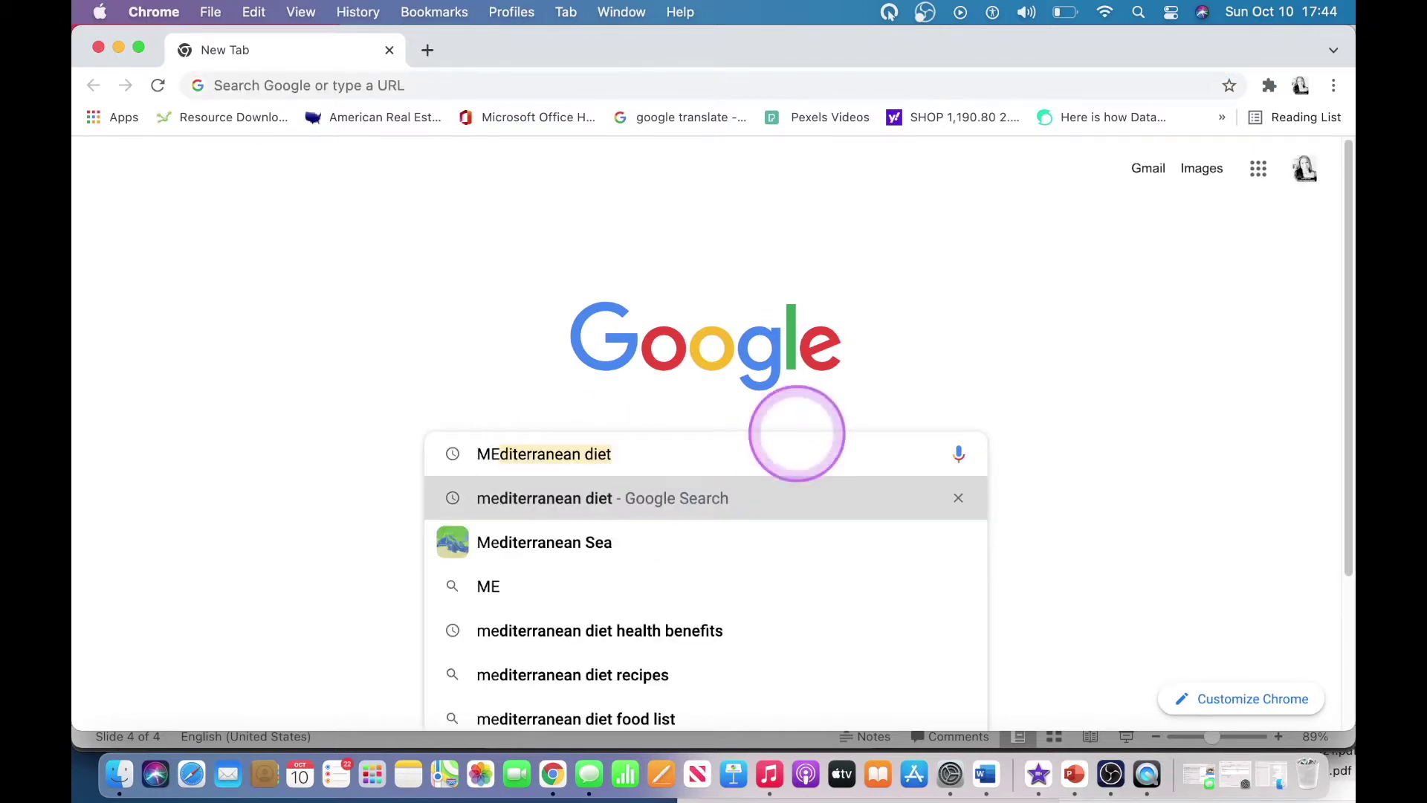
key(Return)
scroll(256, 508, down, 6)
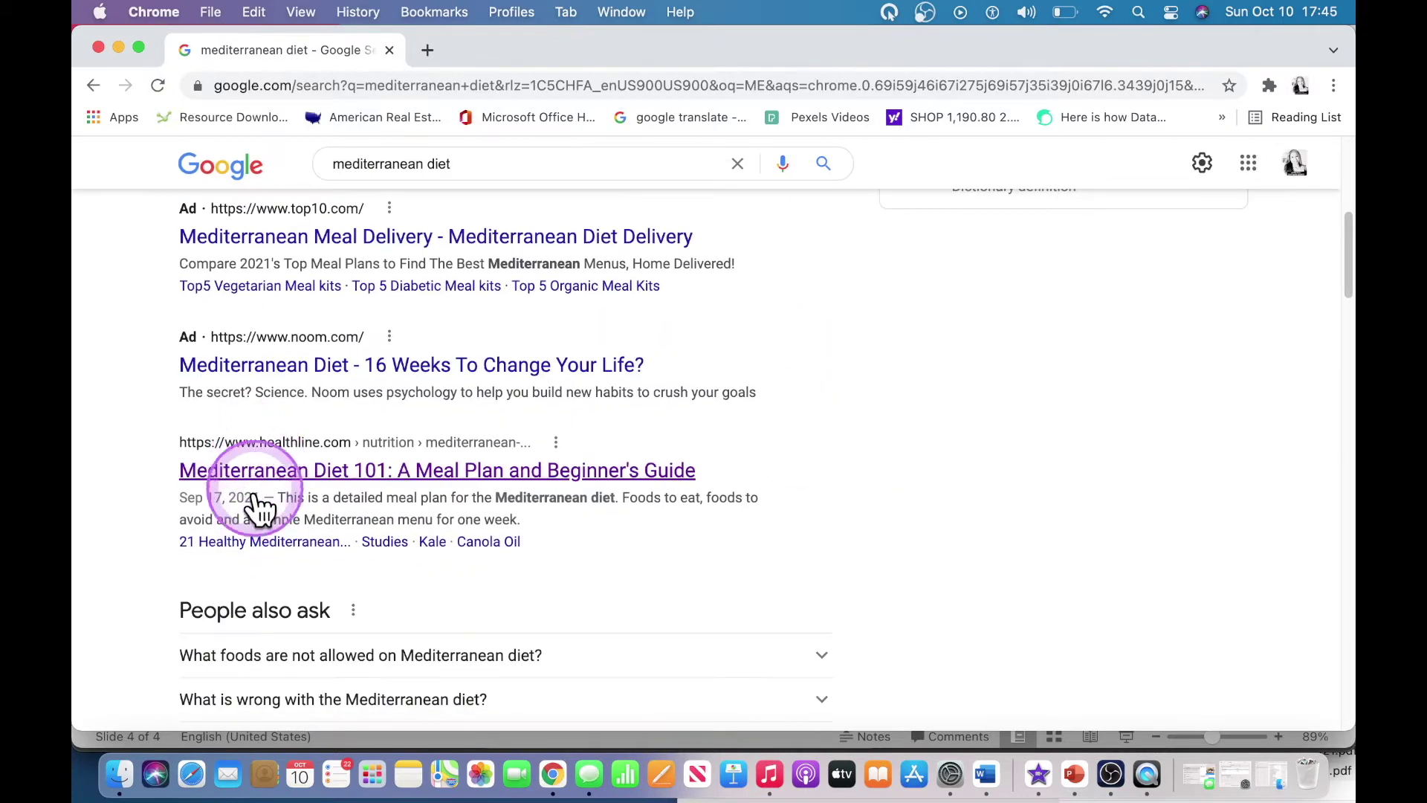
scroll(252, 474, down, 2)
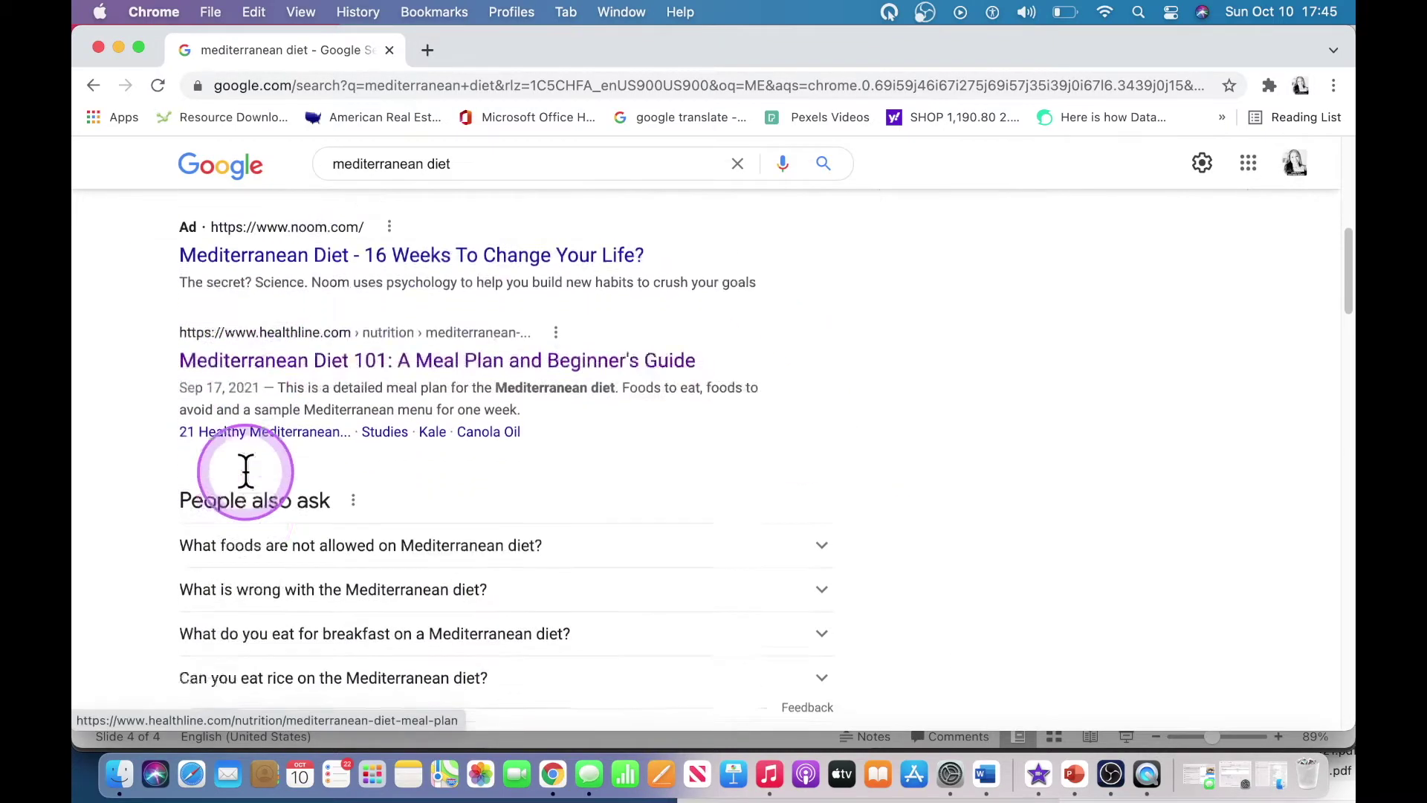
scroll(246, 470, down, 10)
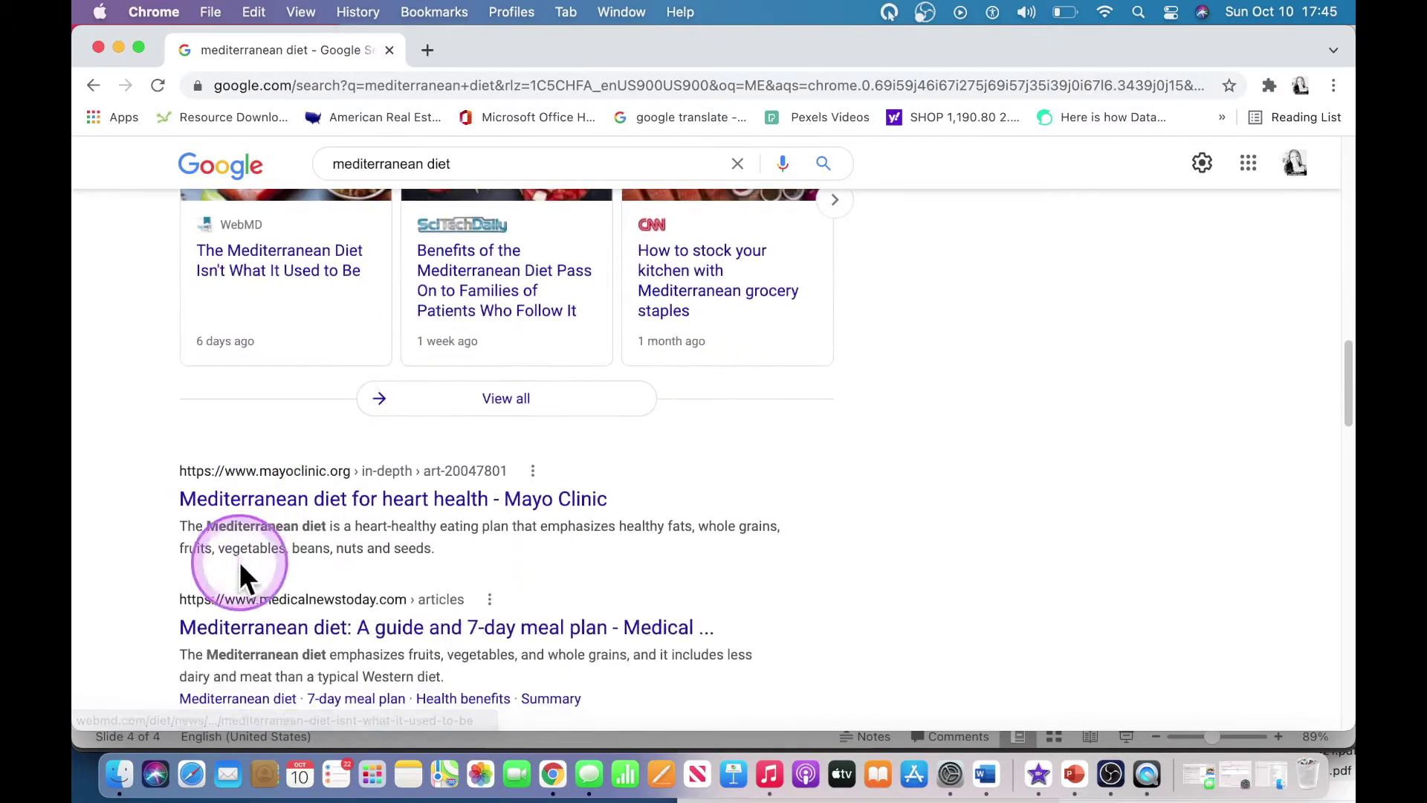
scroll(360, 532, down, 1)
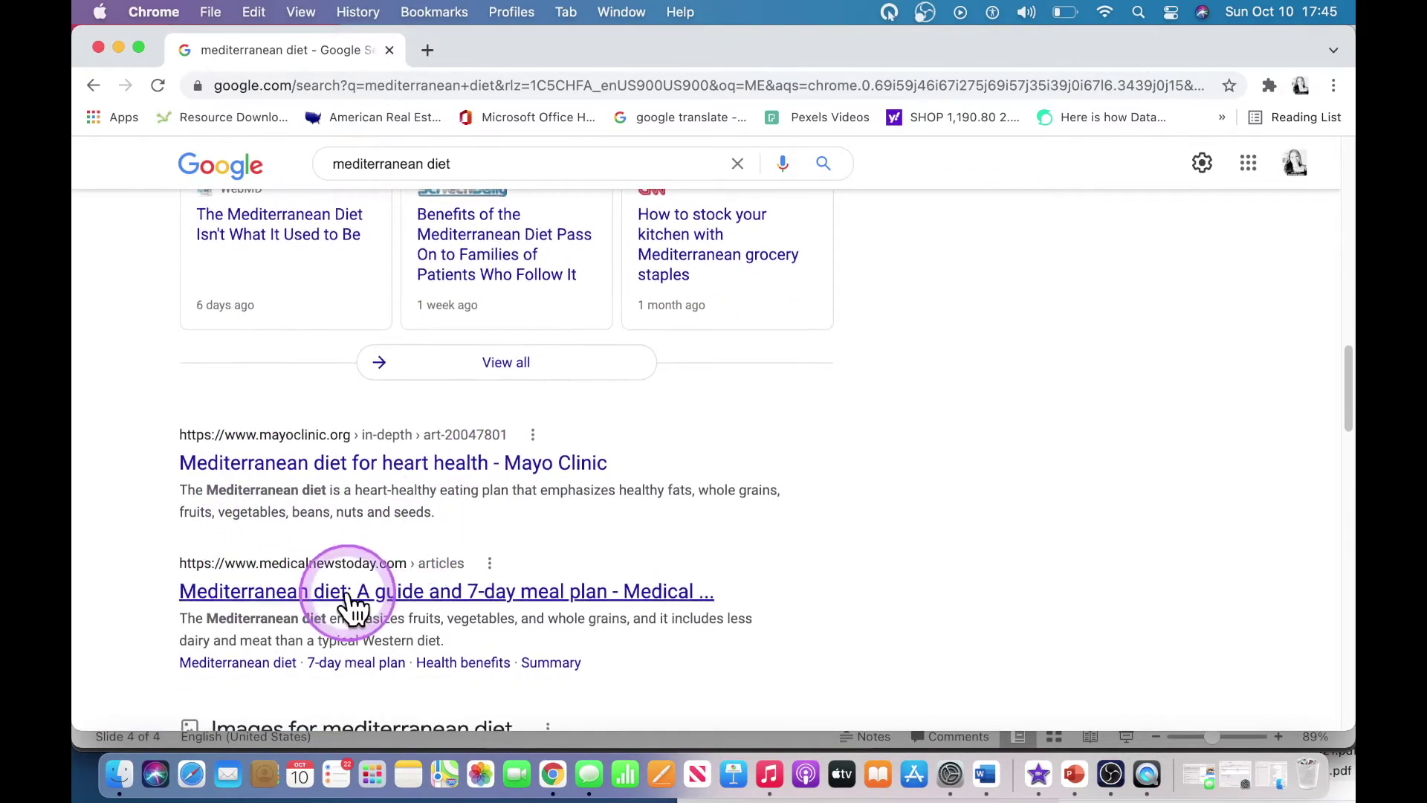
scroll(355, 520, up, 8)
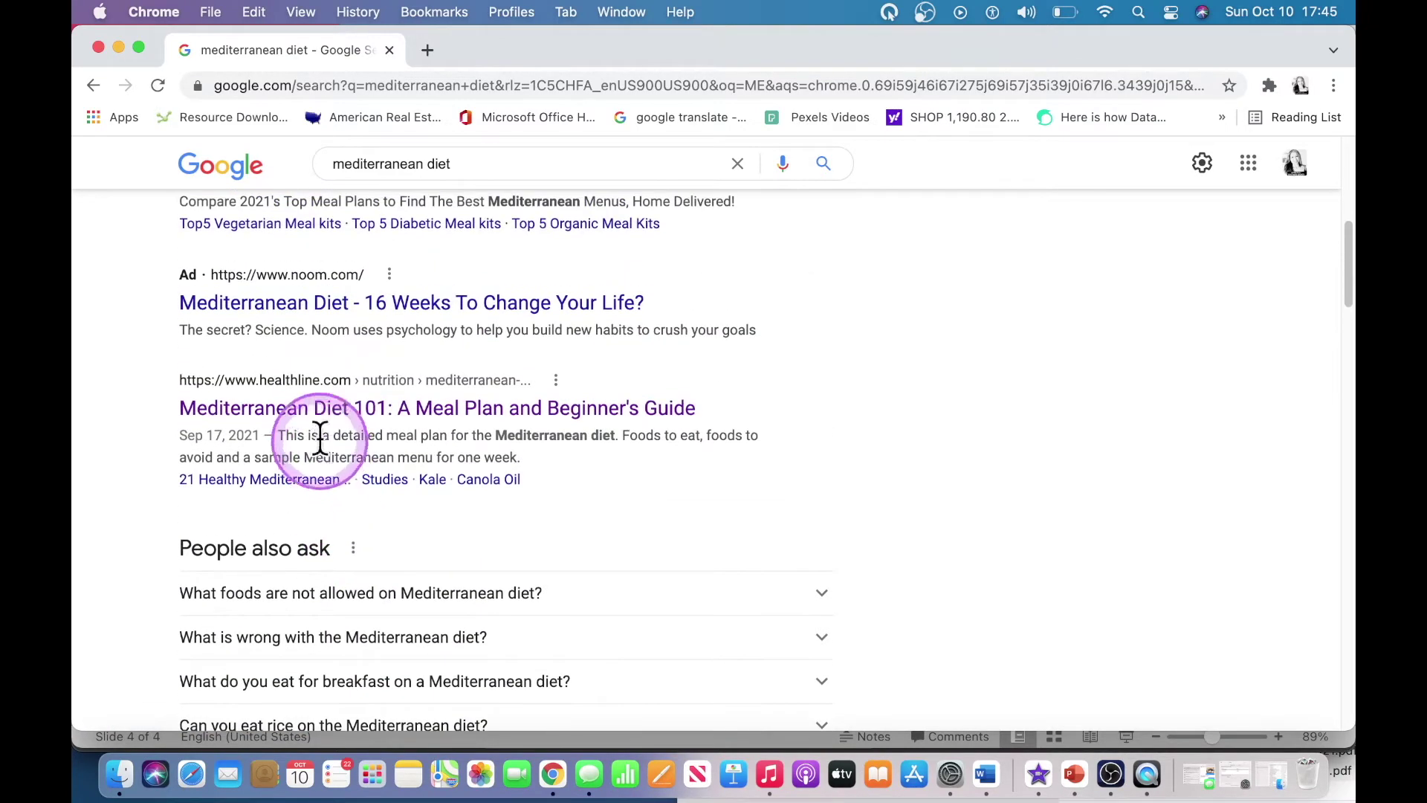
click(315, 413)
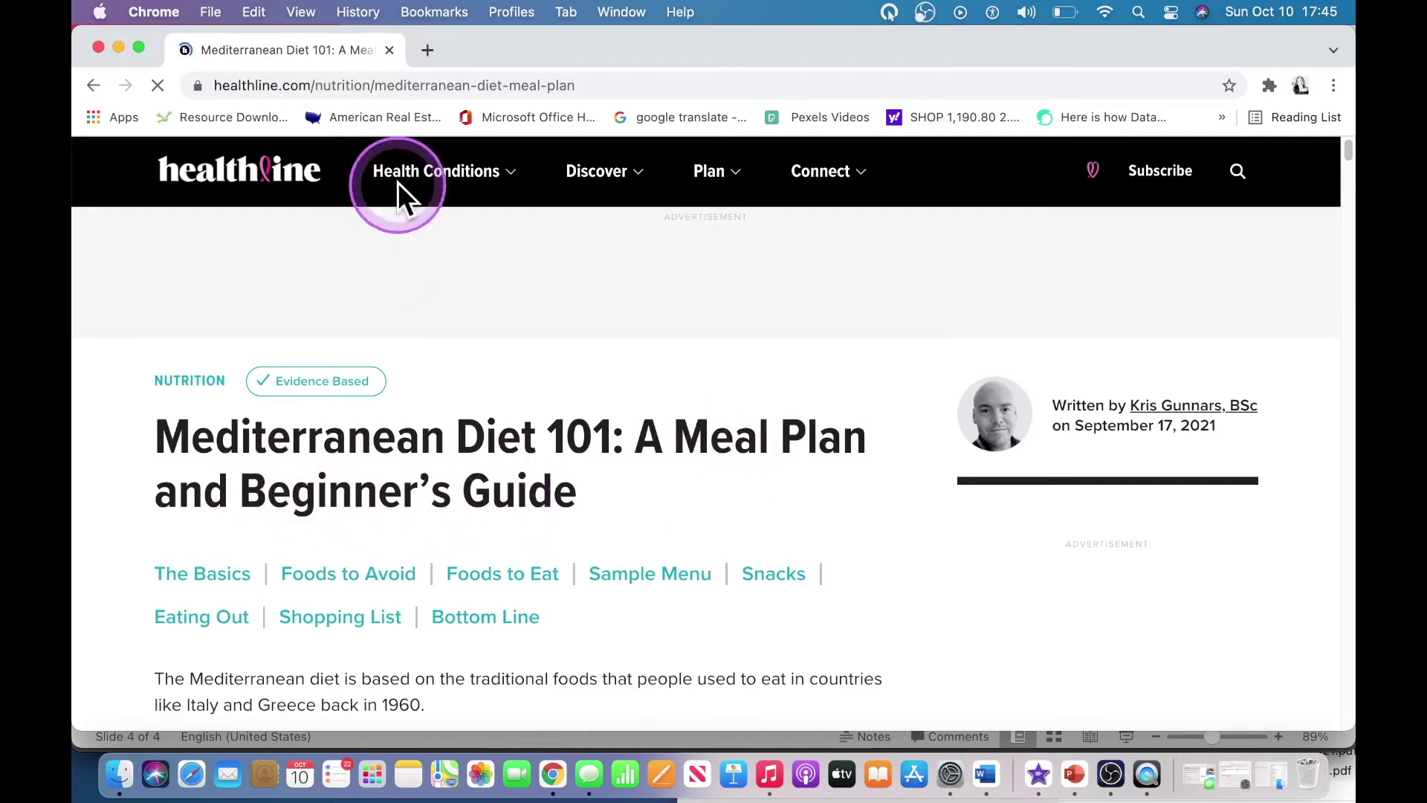
Copy the article's web address from the address bar.
click(318, 86)
key(cmd+c)
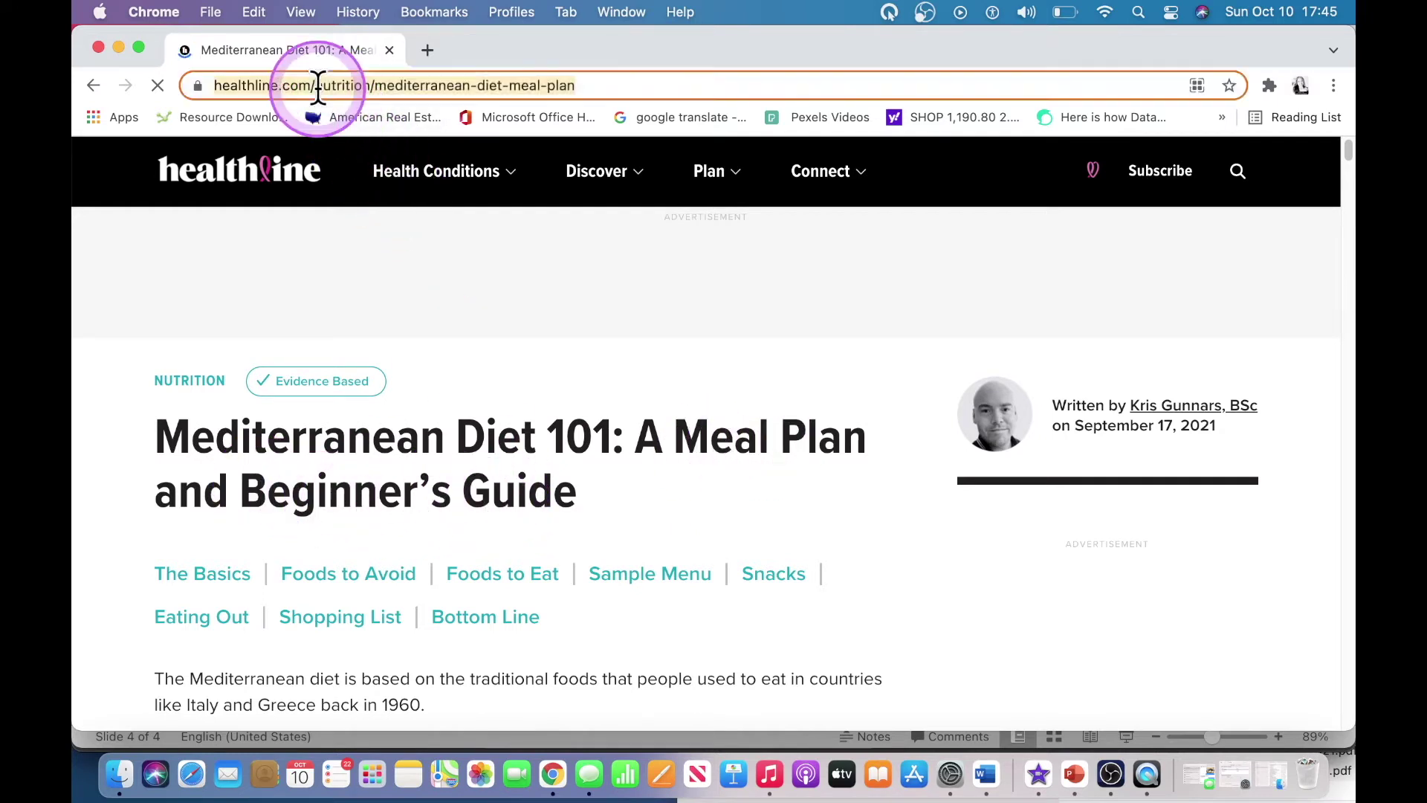
right_click(303, 84)
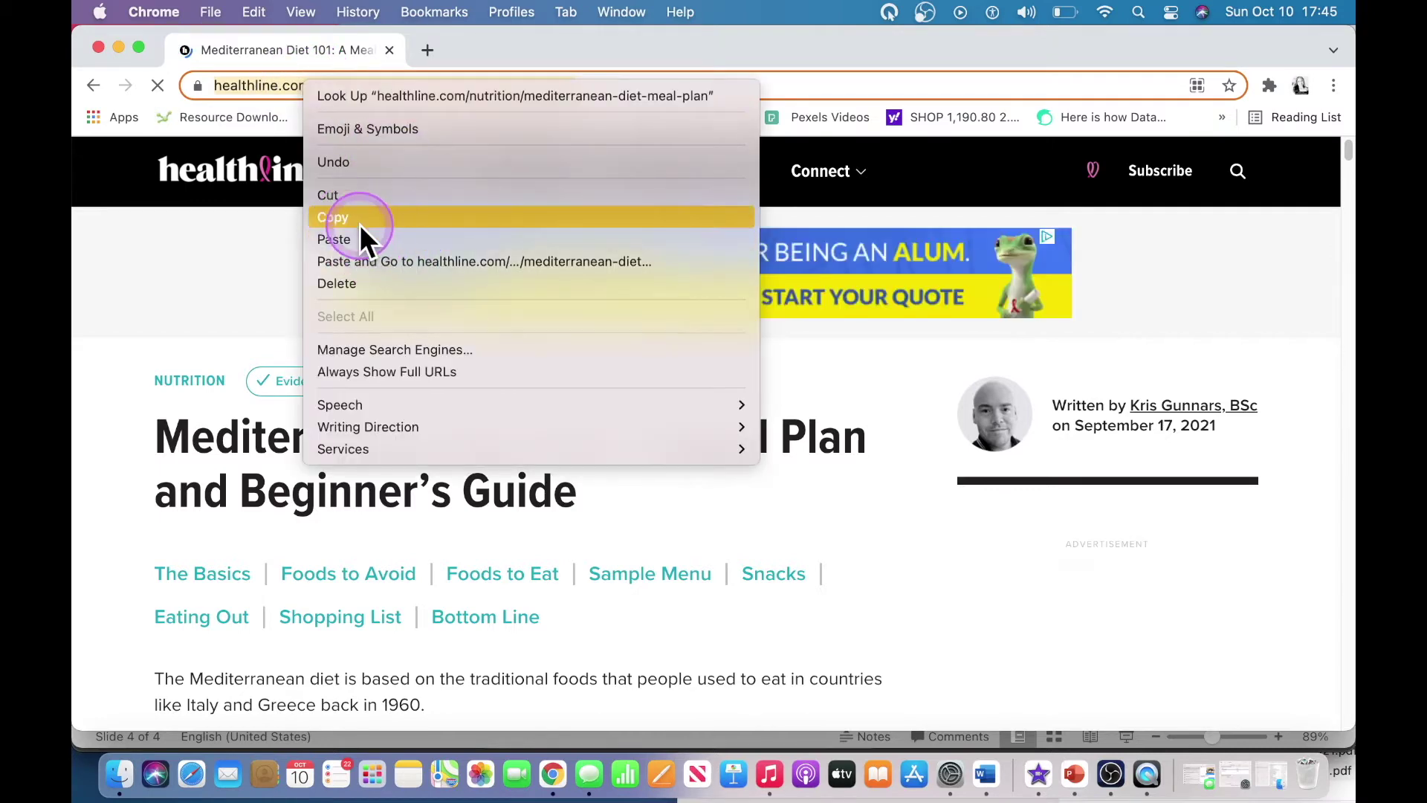
click(360, 224)
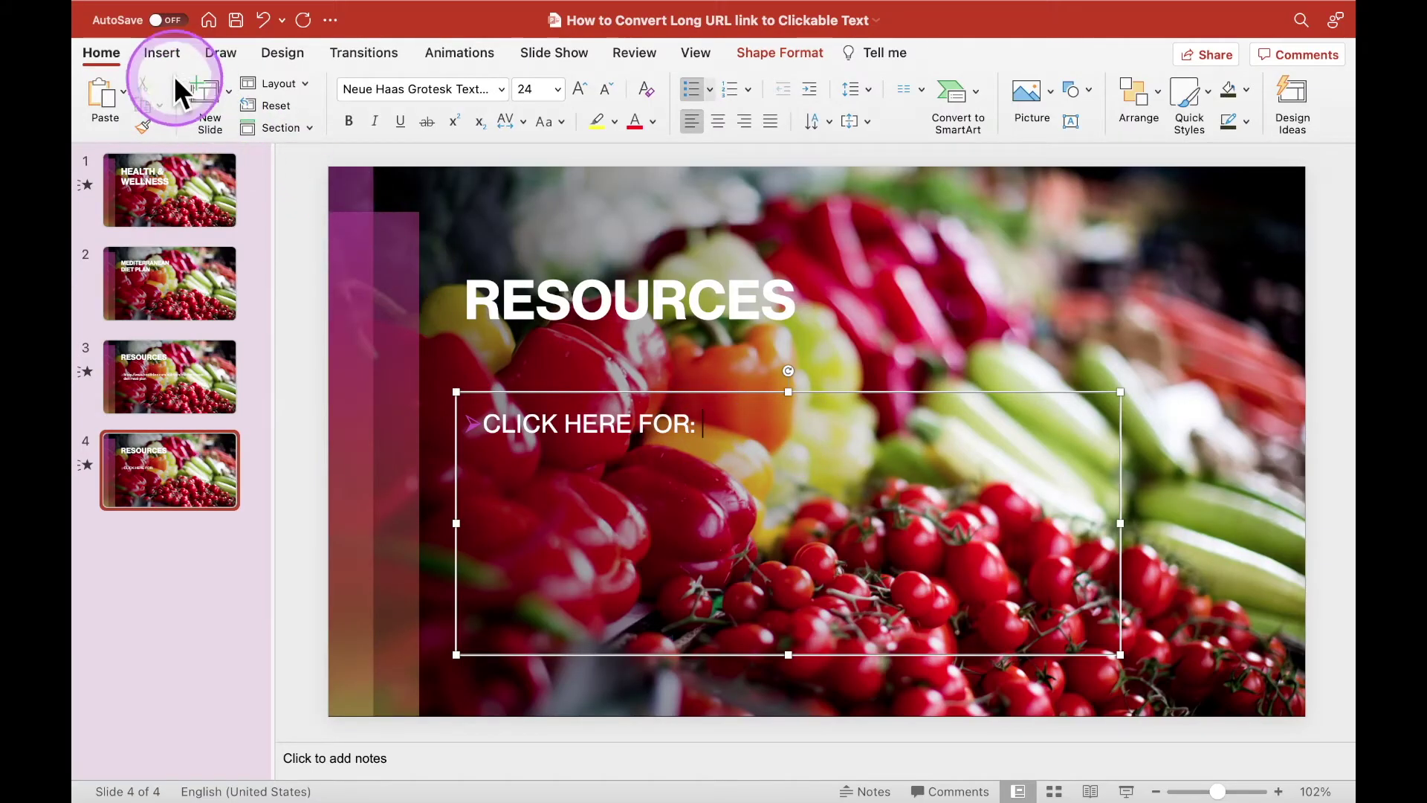
Start an Insert > Link and paste the copied Healthline address as the link target.
click(170, 54)
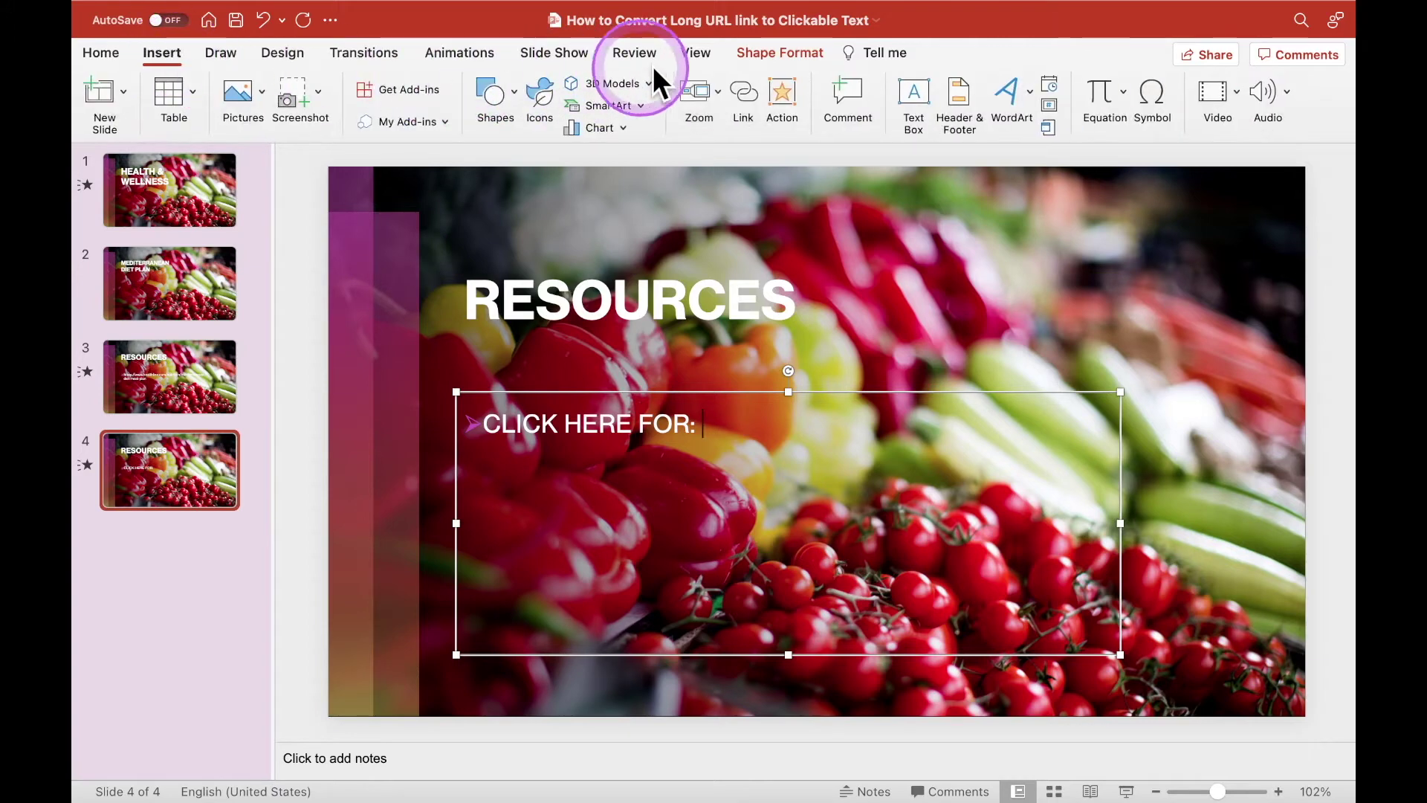
click(743, 92)
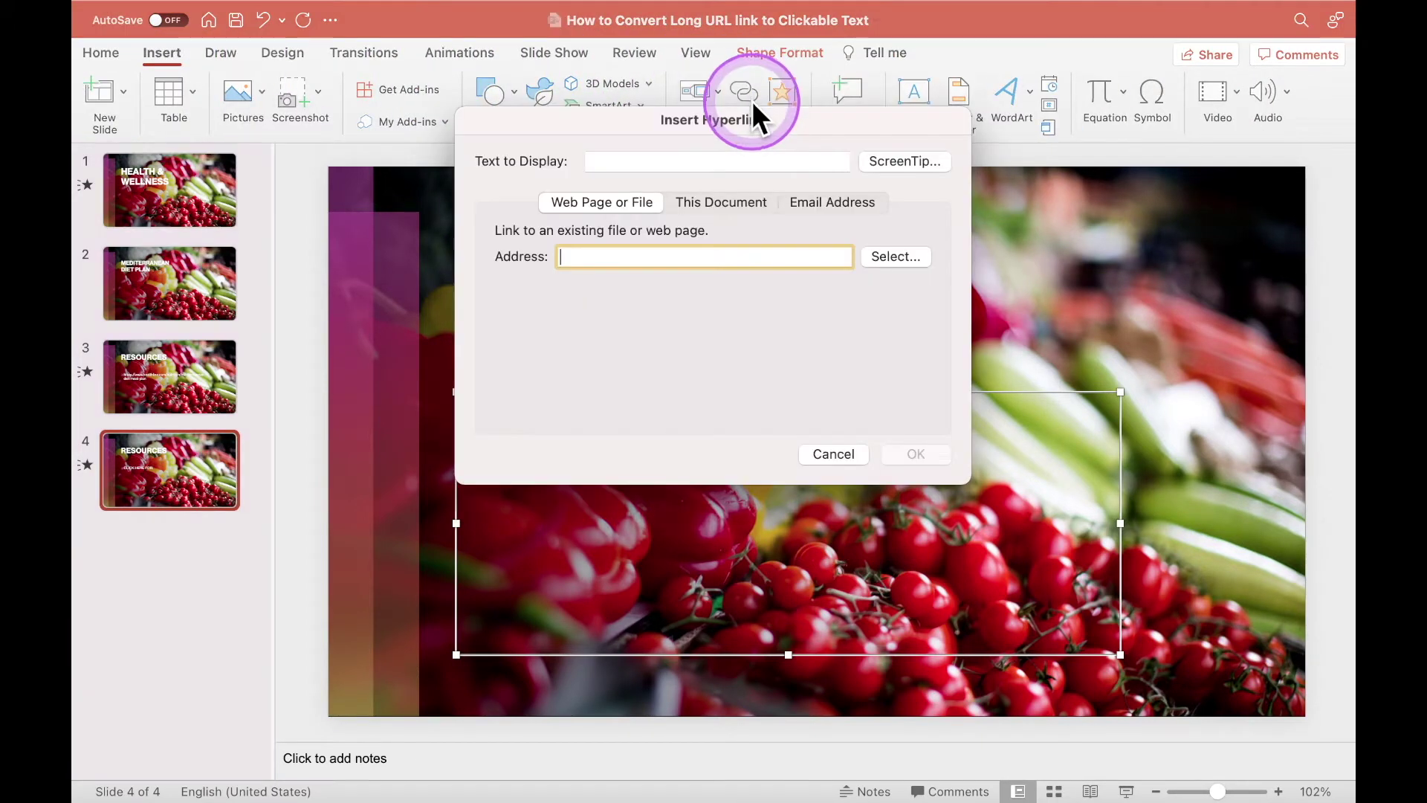
right_click(573, 257)
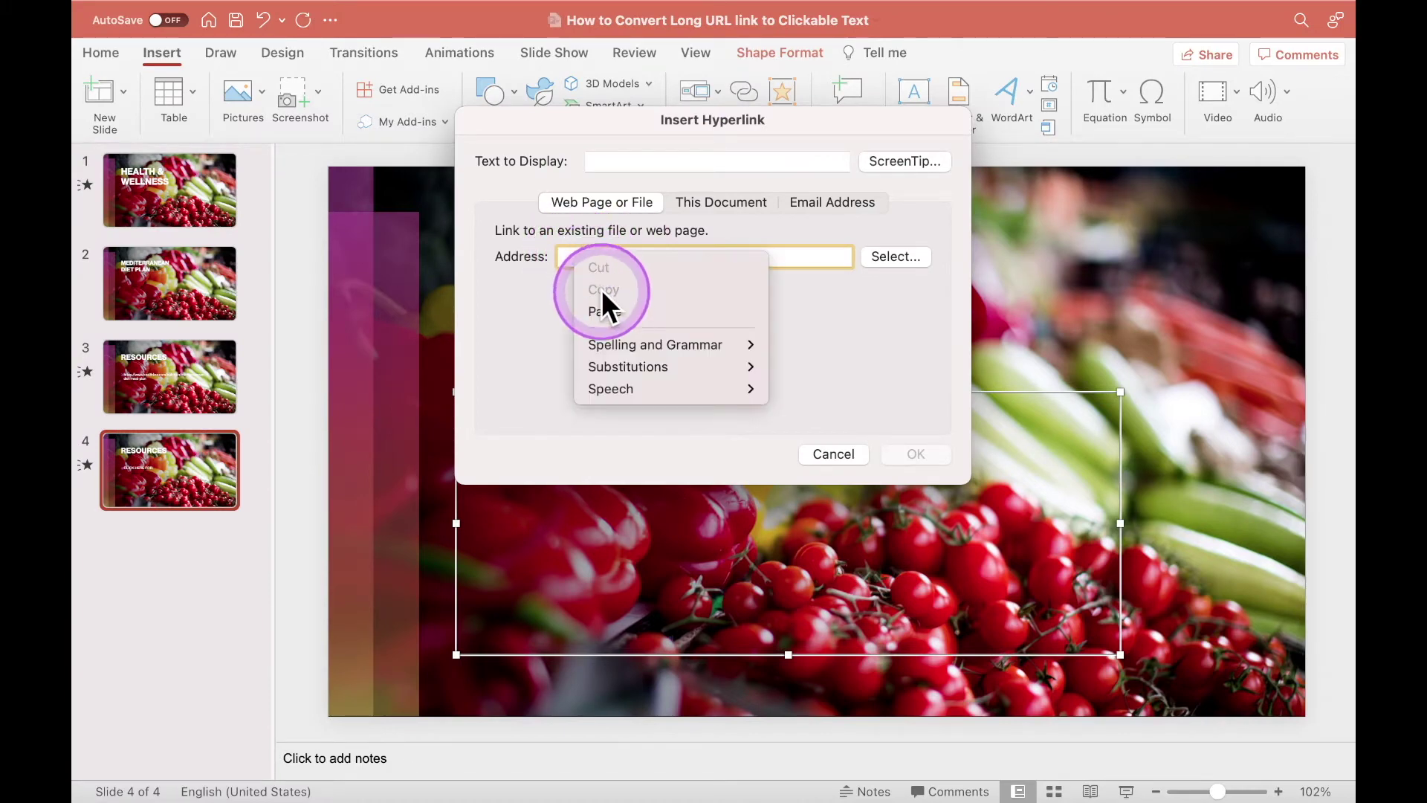
click(604, 303)
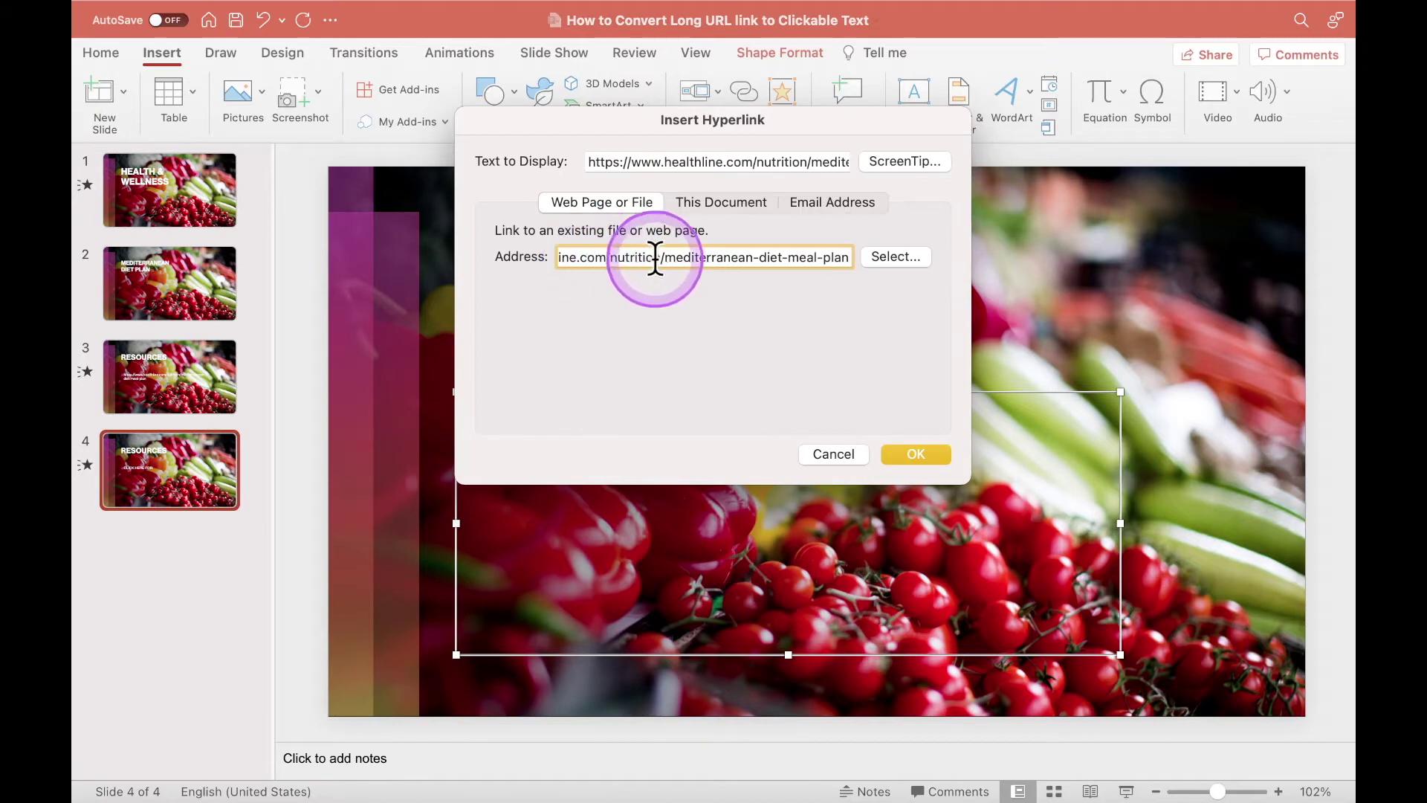
Replace the link's display text with 'Mediterranean Diet 101'.
click(594, 162)
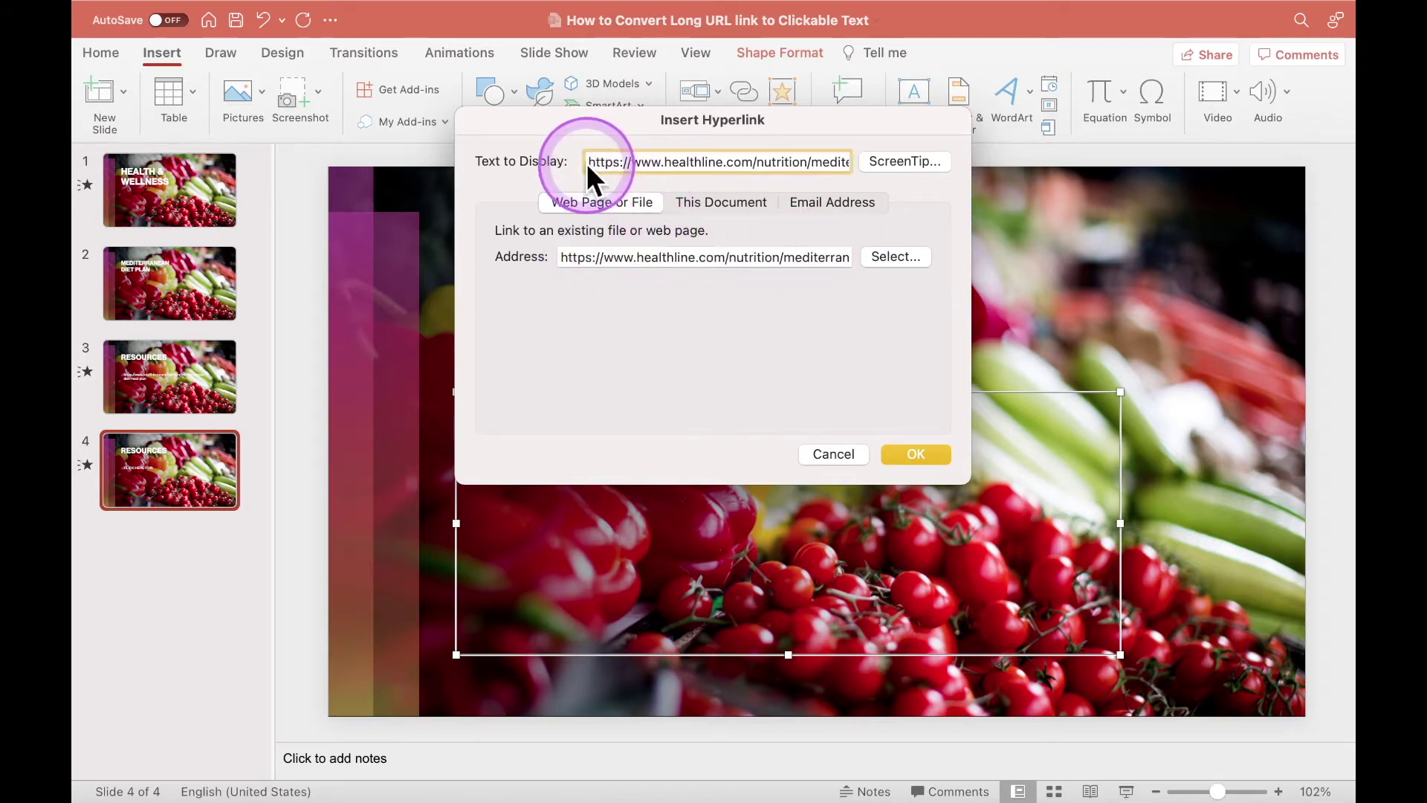
drag(597, 162, 1059, 184)
key(BackSpace)
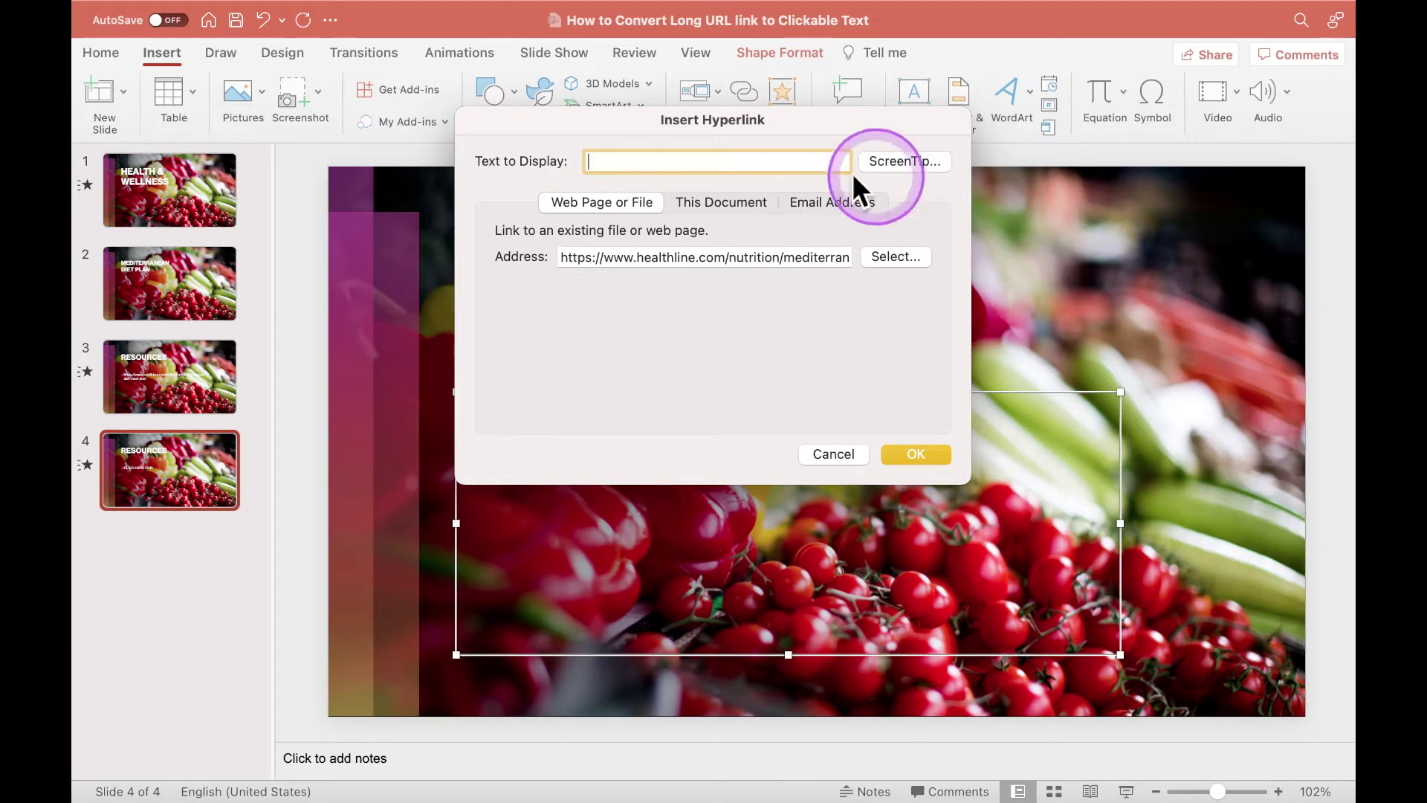
click(561, 141)
text(Mediterranean Diet 101)
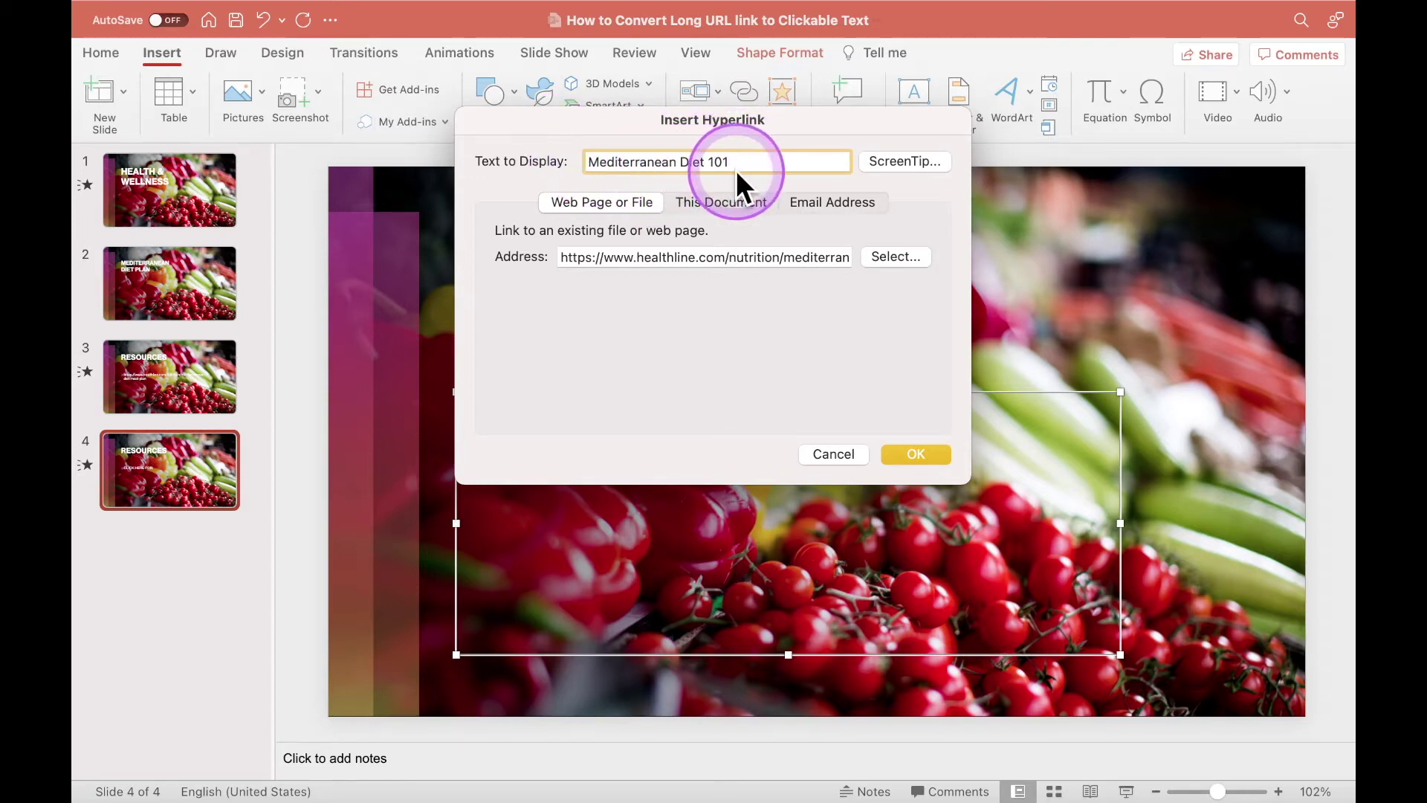
Insert the link after 'CLICK HERE FOR:' and make the 'Mediterranean Diet 101' text bold.
click(926, 456)
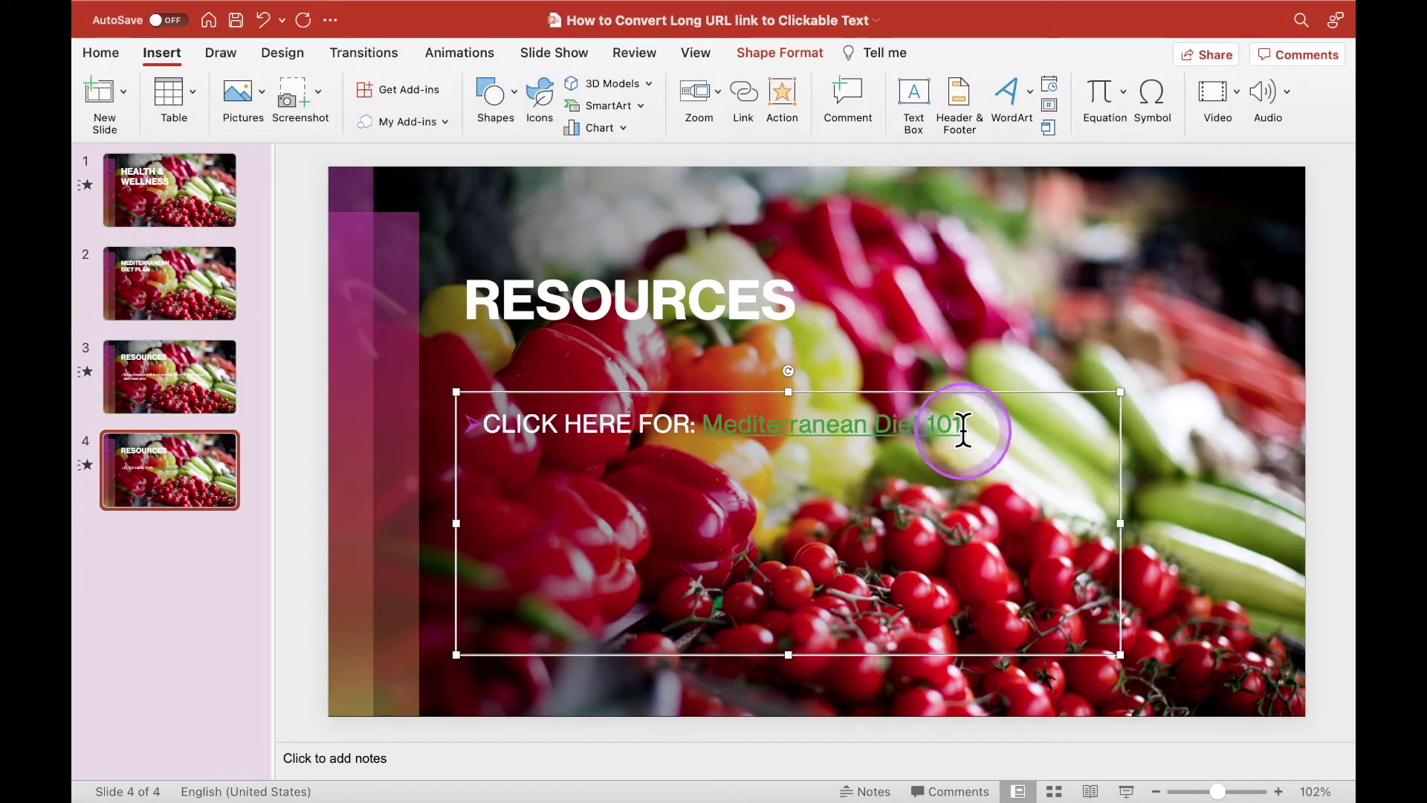
drag(962, 429, 765, 429)
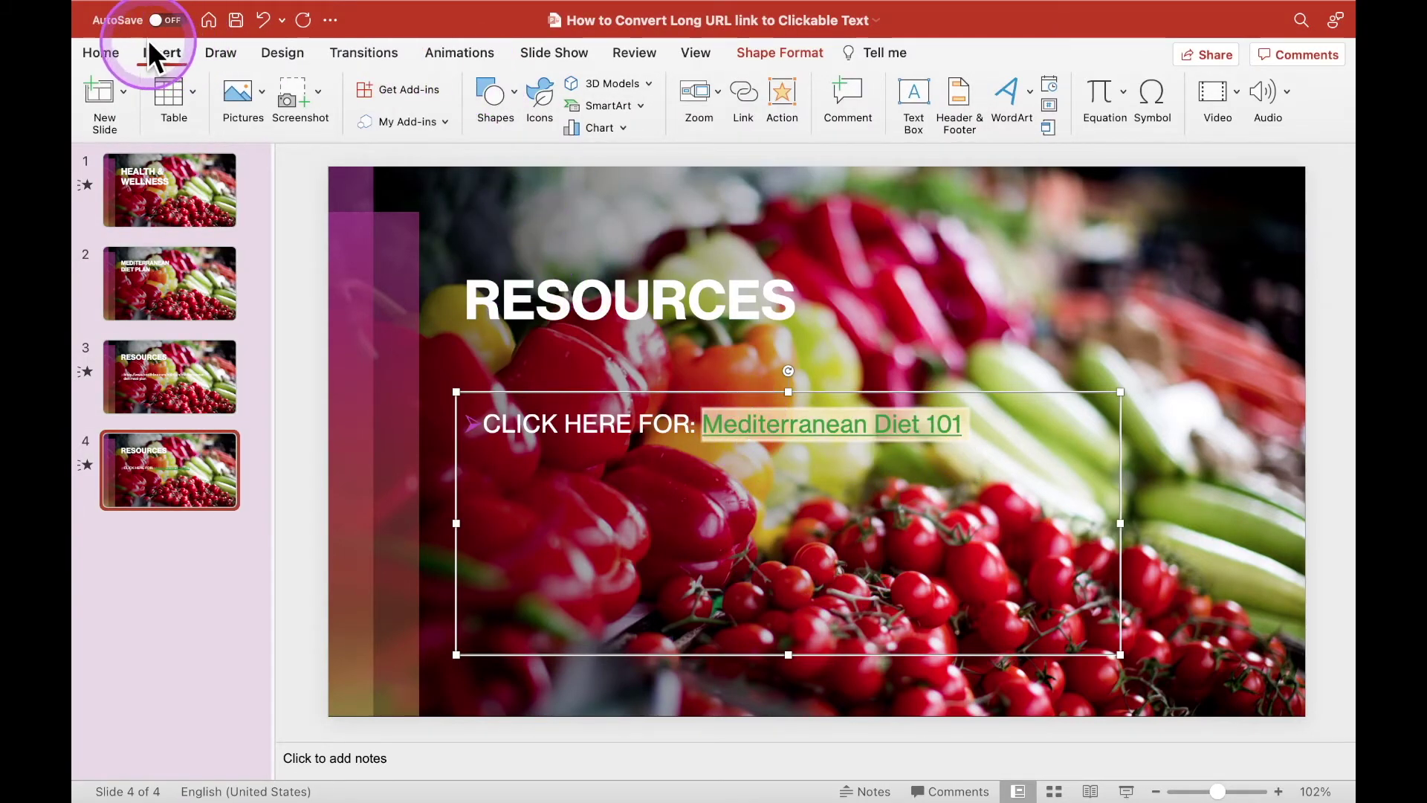
click(103, 50)
click(349, 122)
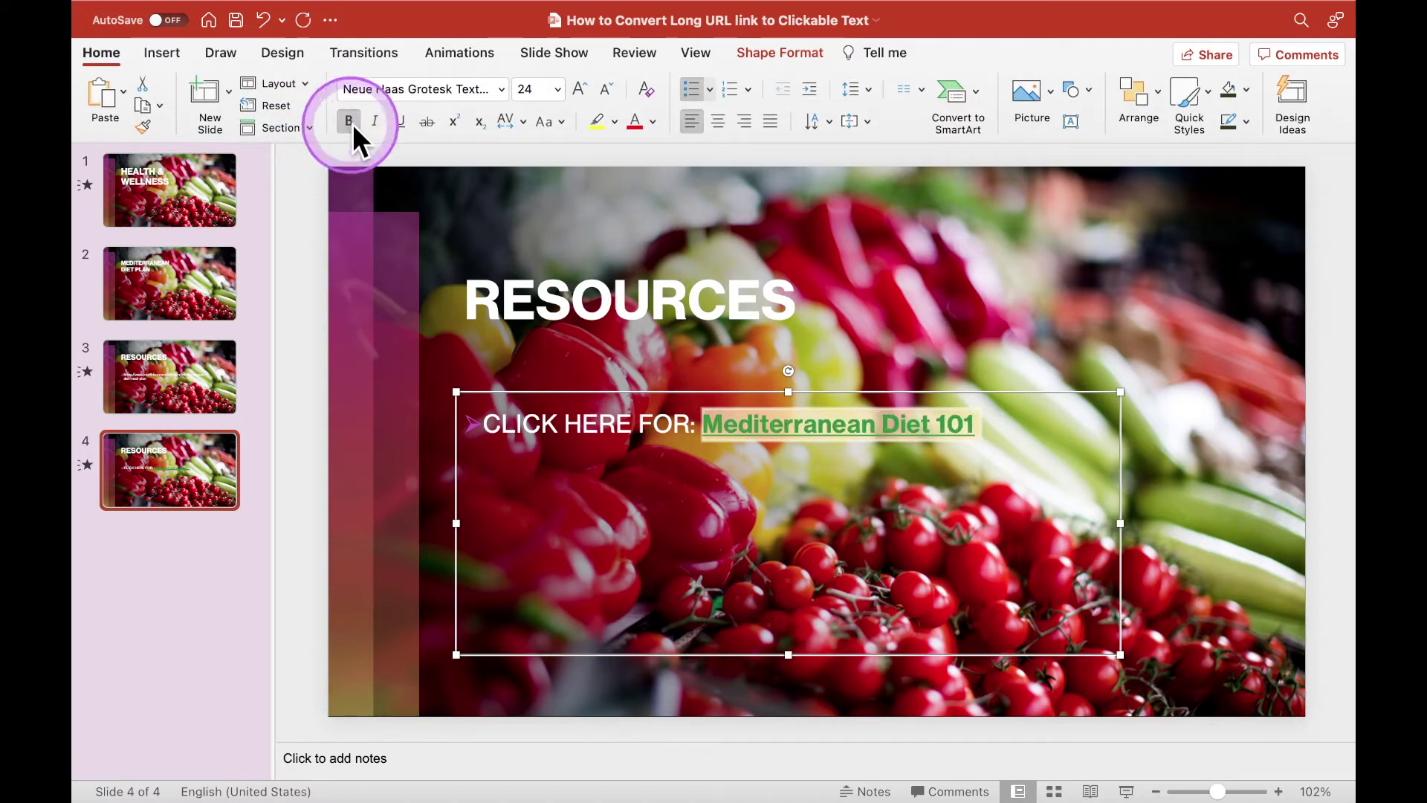
click(732, 487)
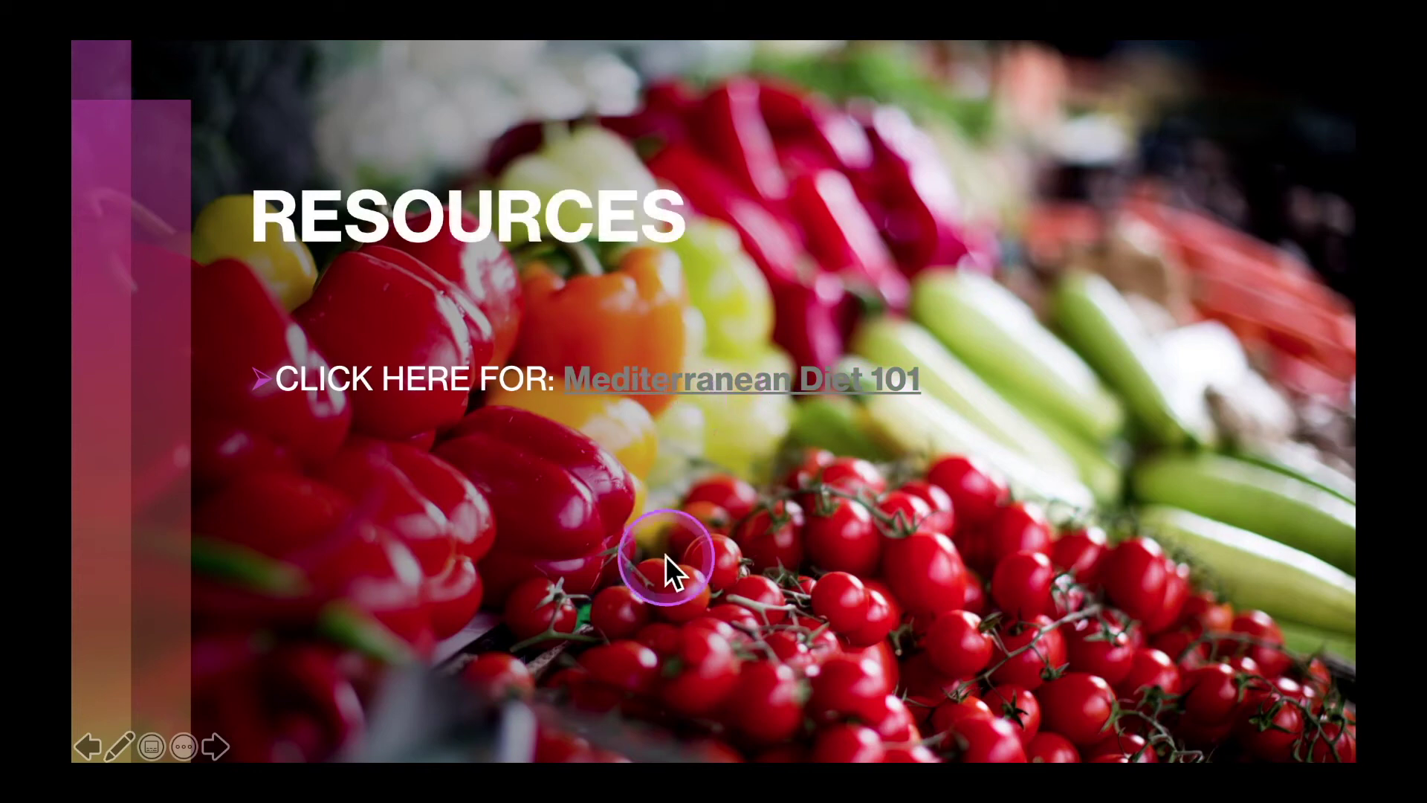
During the slide show, follow the Mediterranean Diet 101 link to the Healthline article in Safari.
click(636, 387)
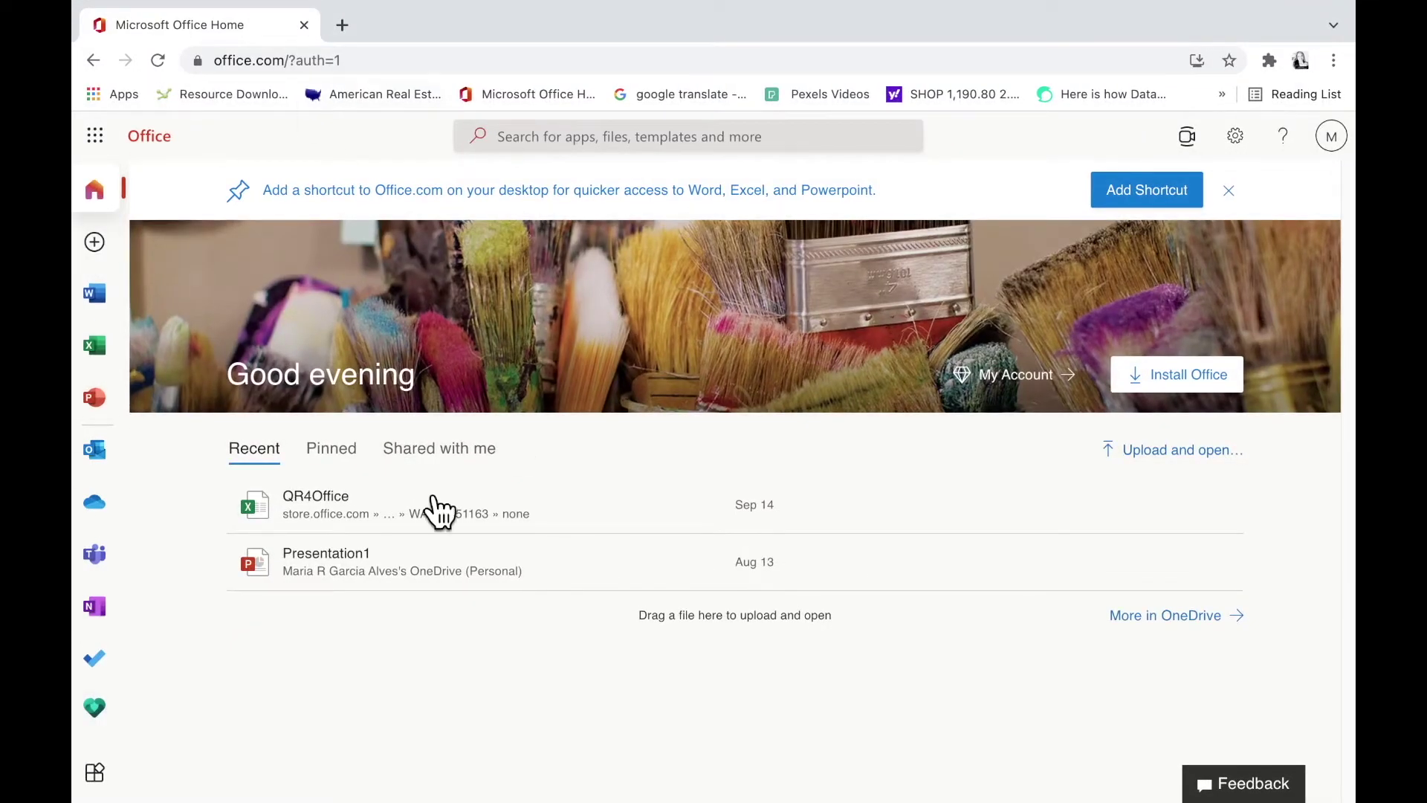
Show all Office apps and launch Outlook.
click(105, 780)
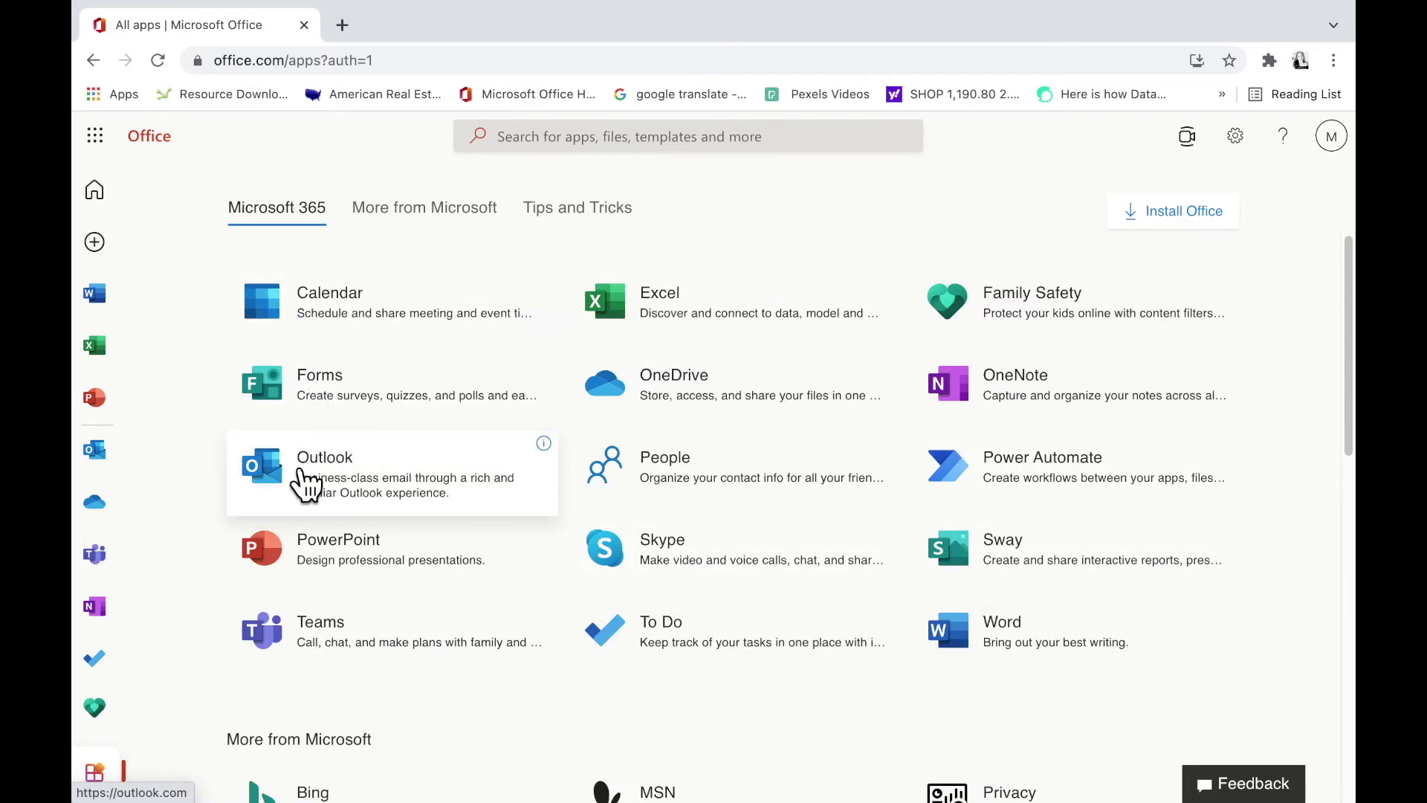
click(305, 484)
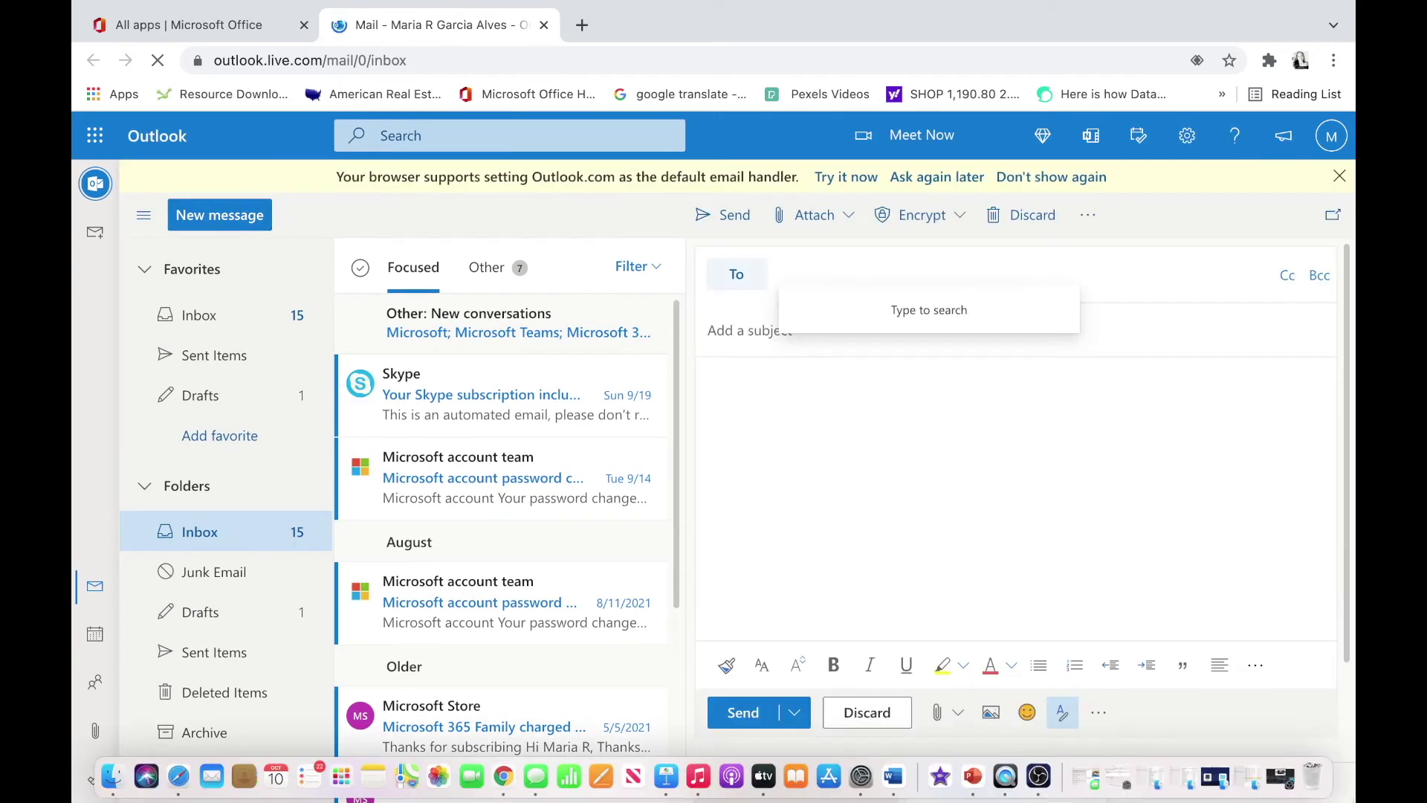
Address the new message to 'T Square US Colleagues' and move into the body.
text(T)
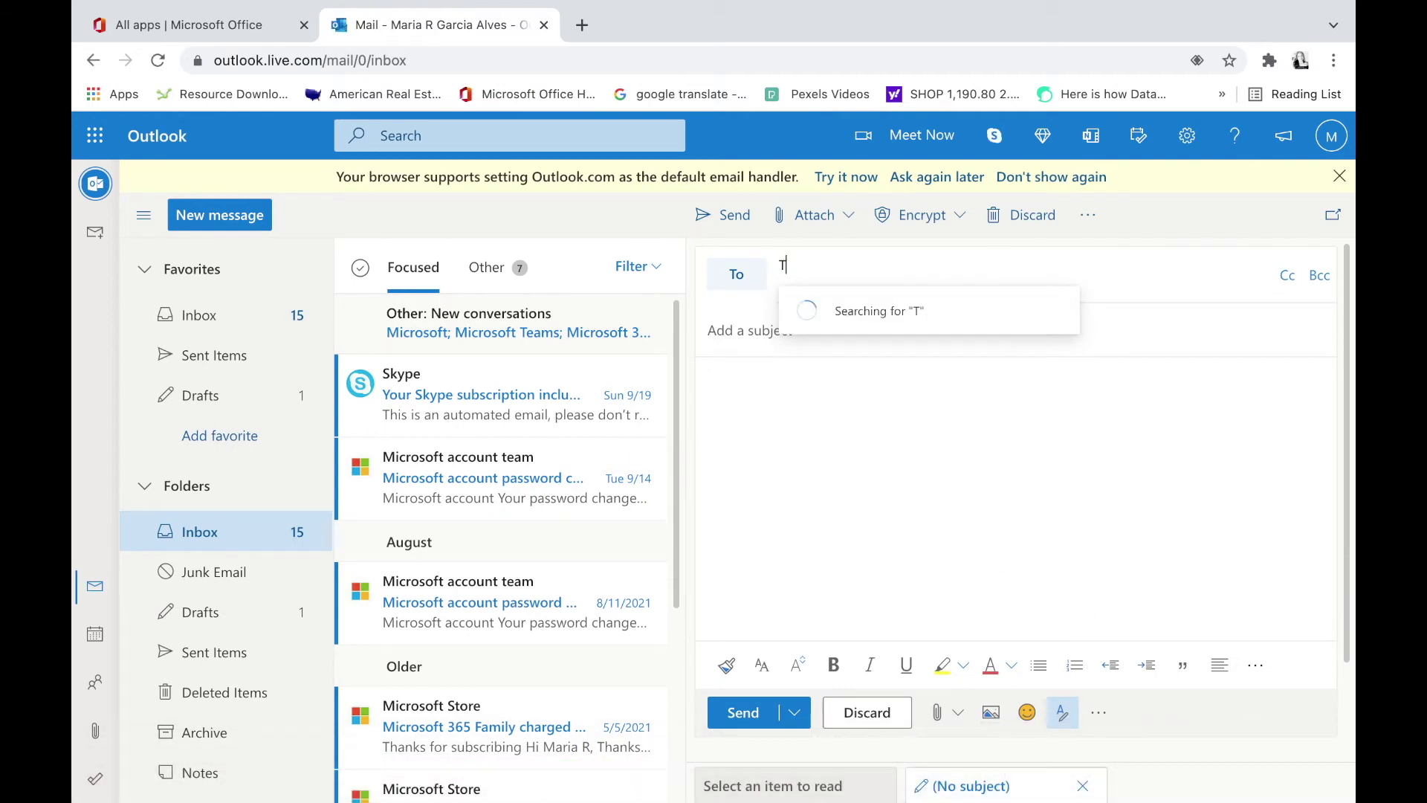
text( Square US )
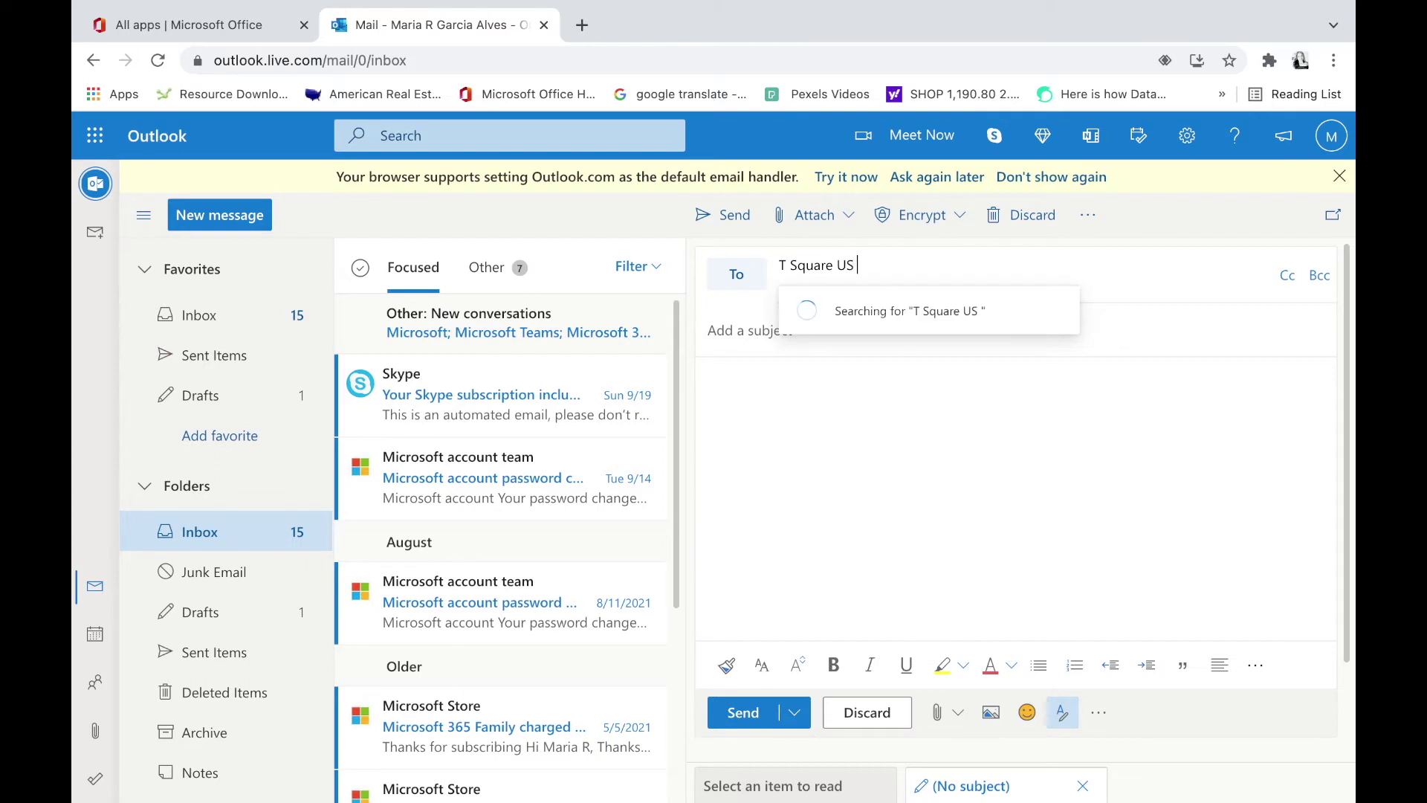
text(Colleagues)
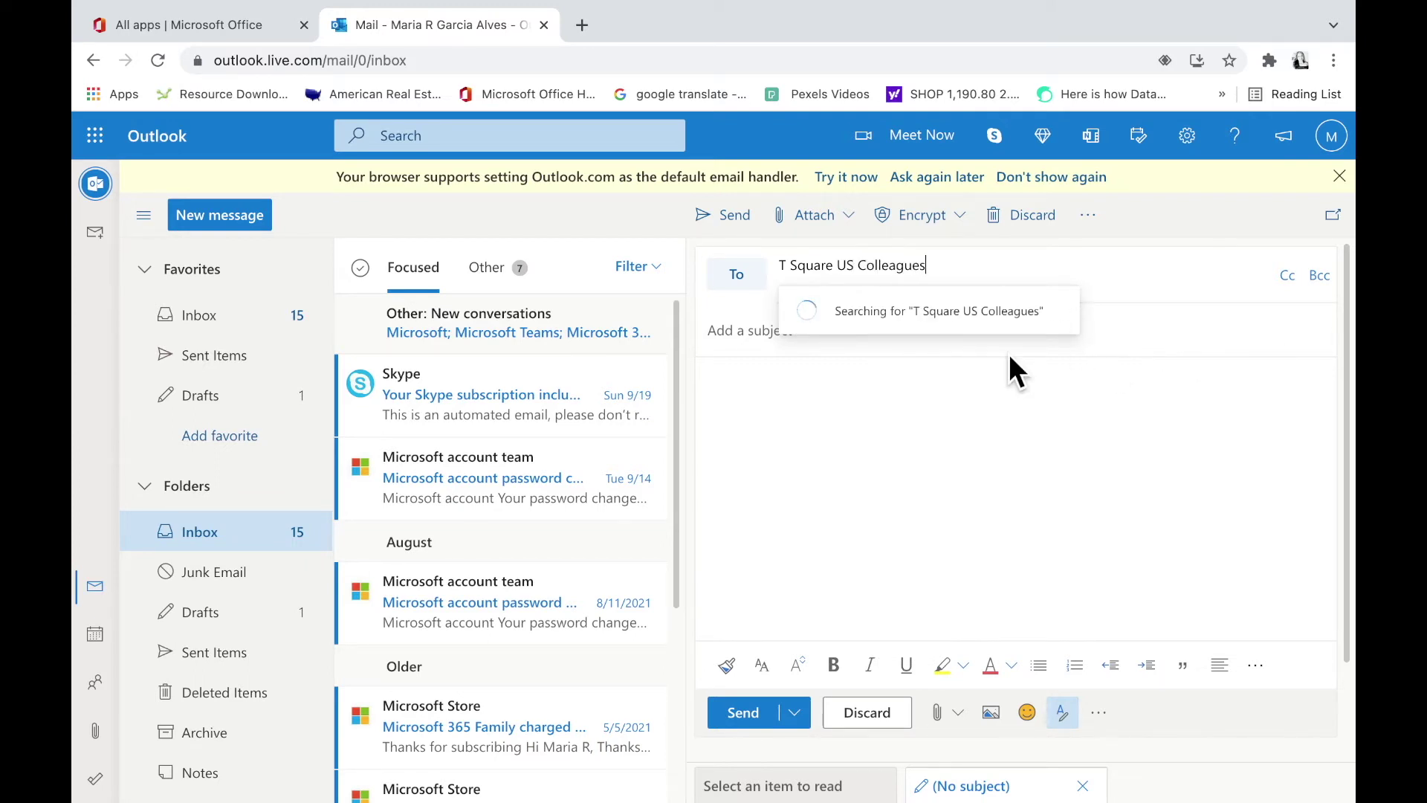
click(951, 489)
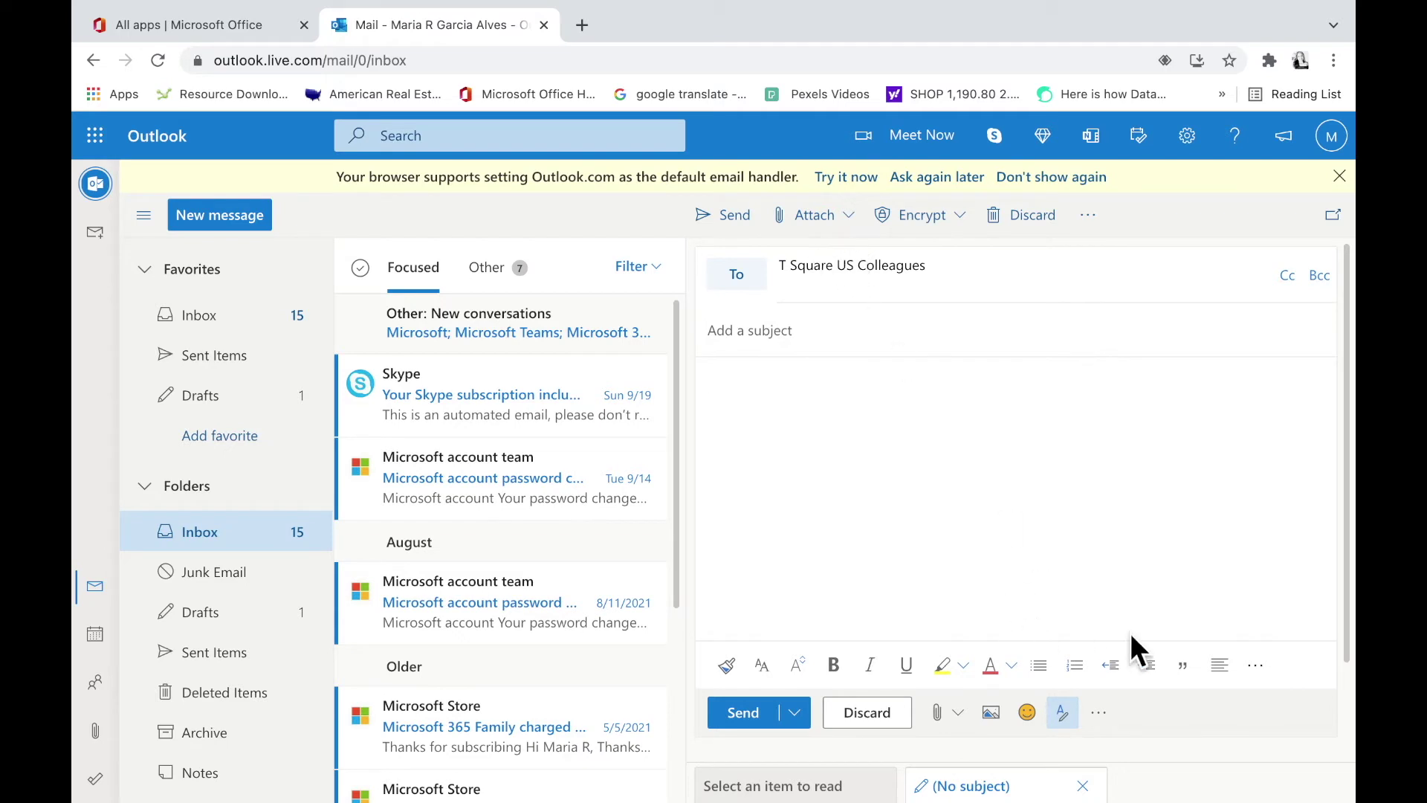
Open Insert link from More formatting options and fill in the Healthline meal plan URL.
click(1256, 674)
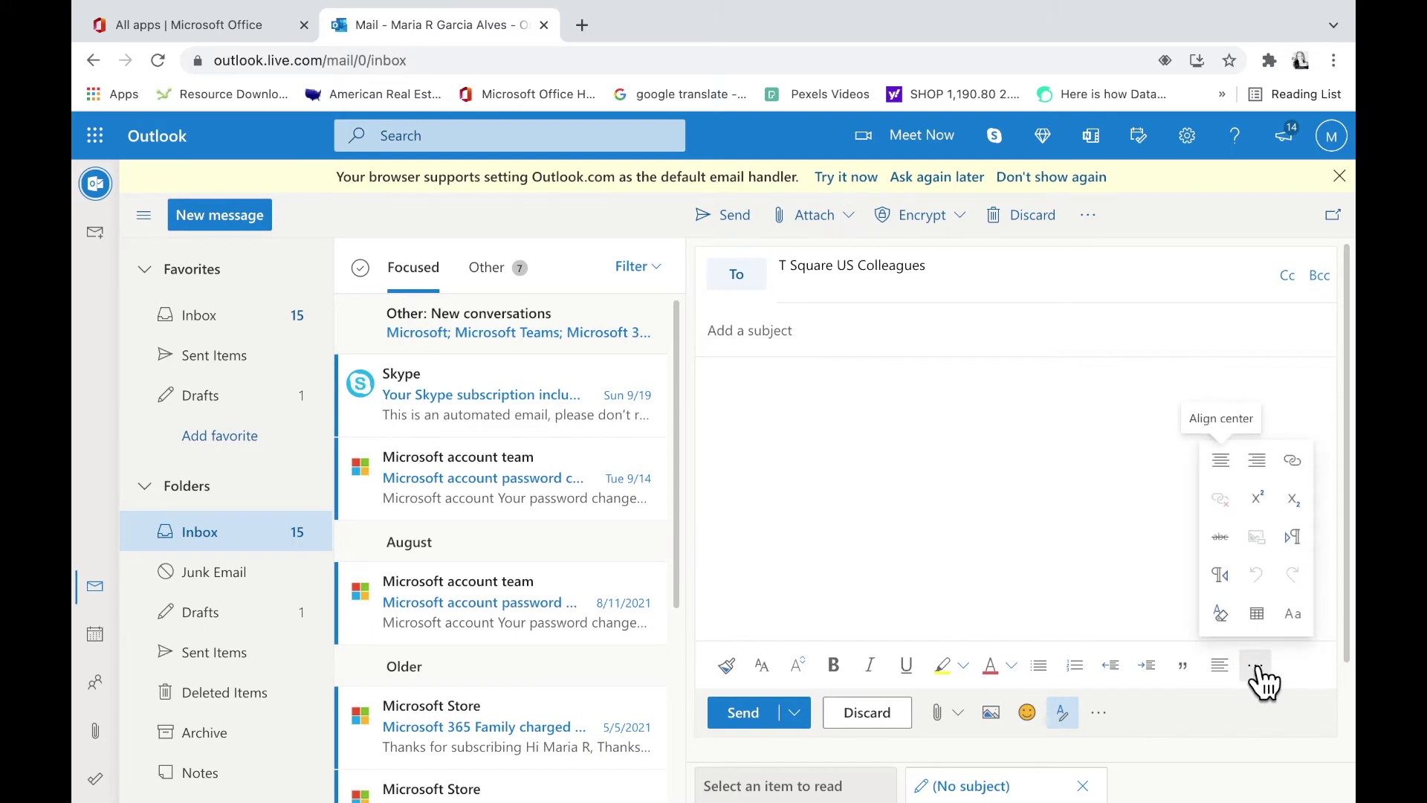
click(1293, 462)
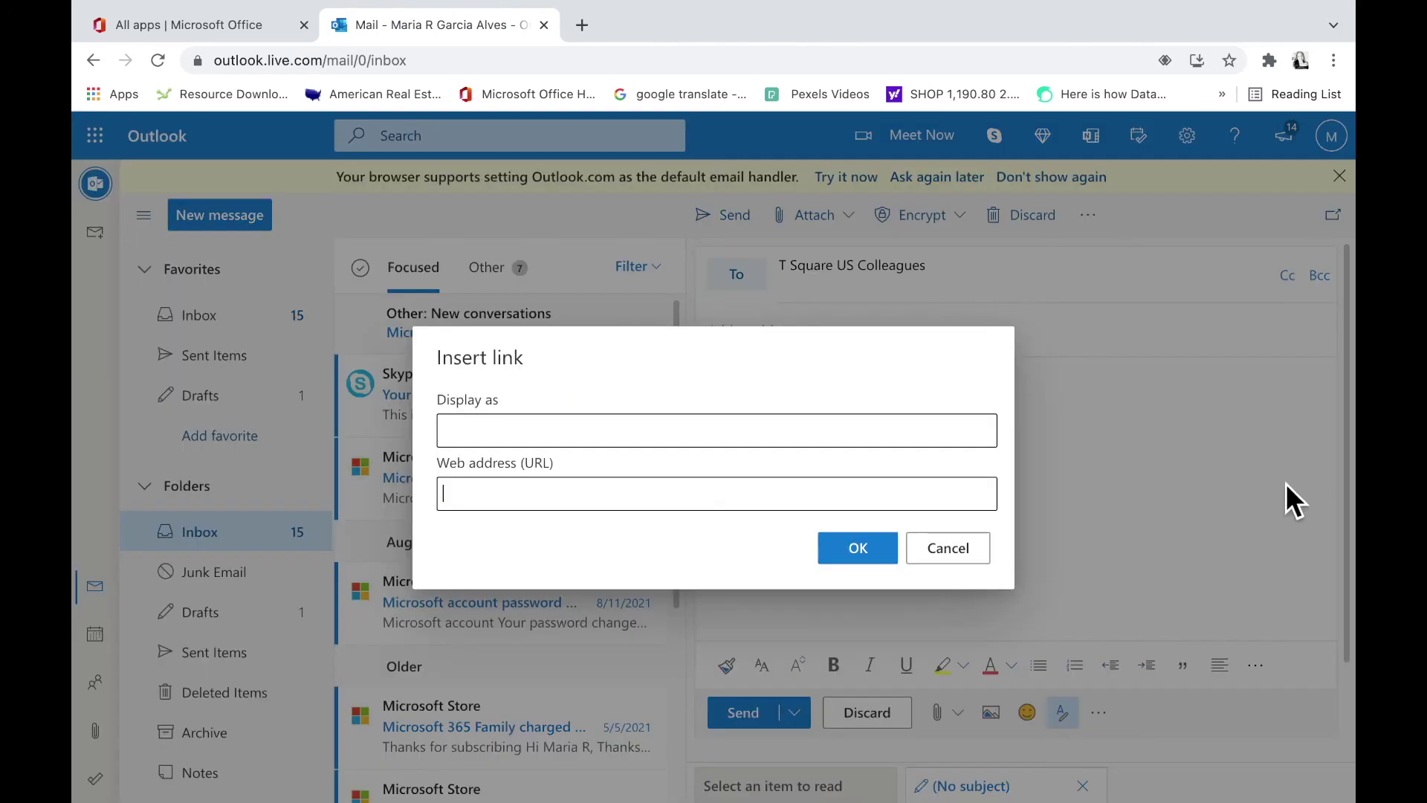
click(485, 421)
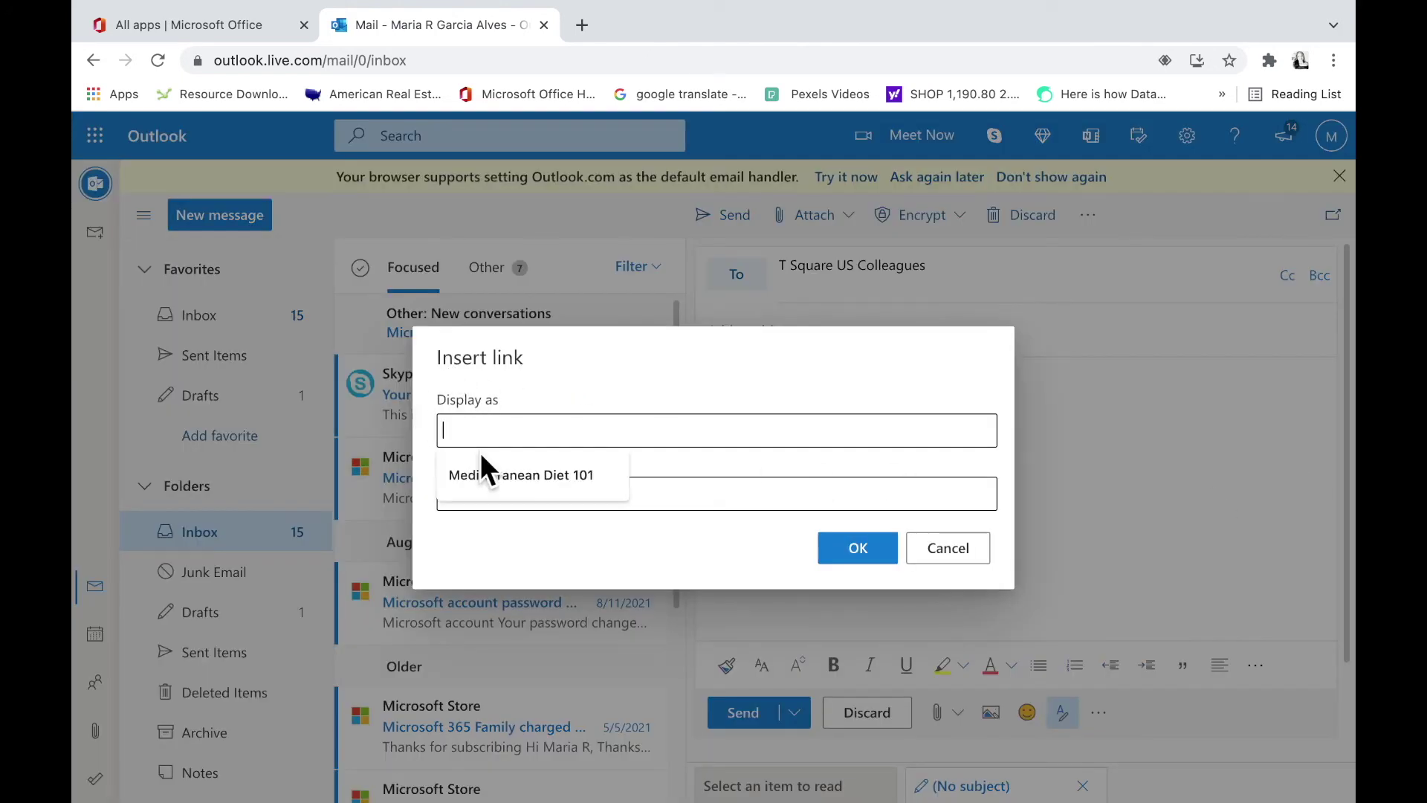
click(463, 505)
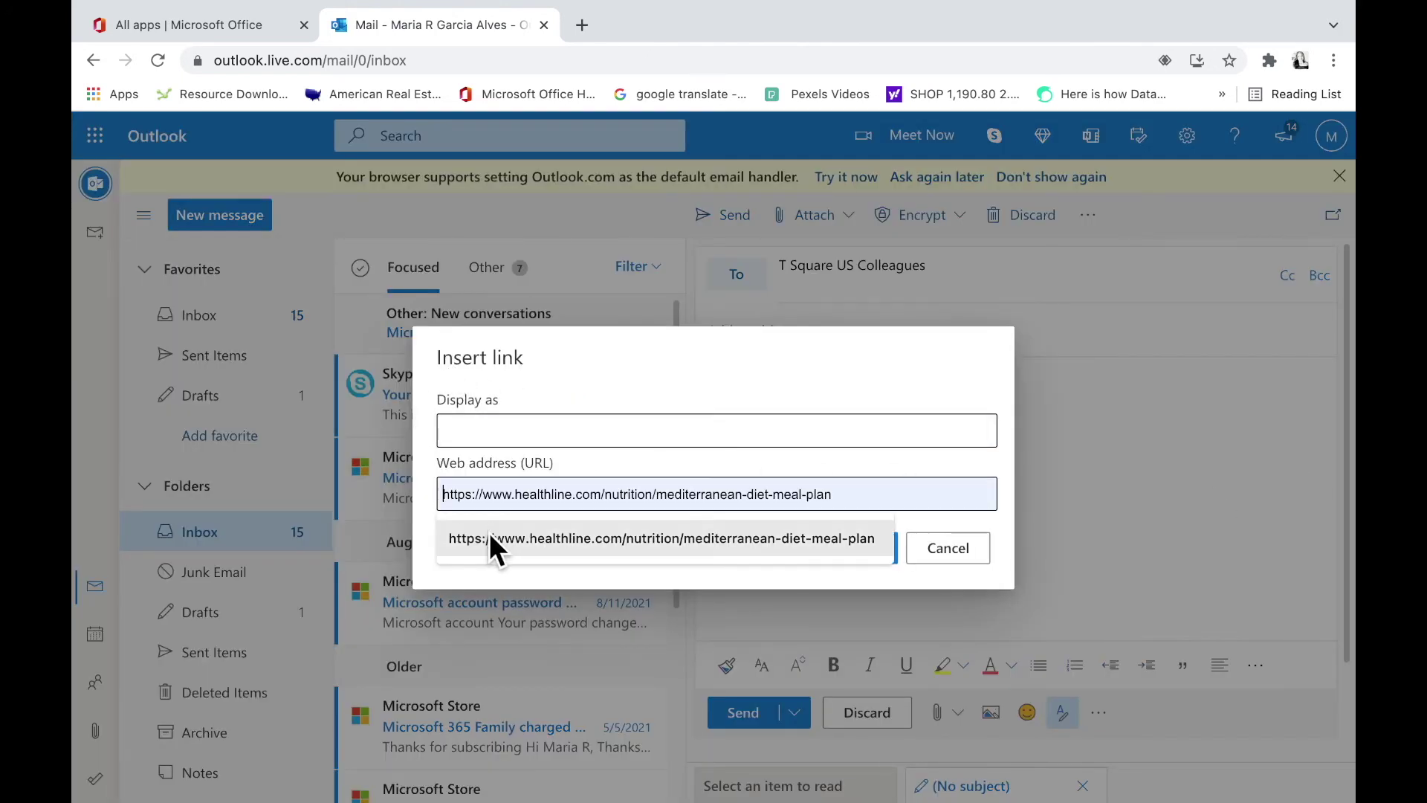
click(538, 539)
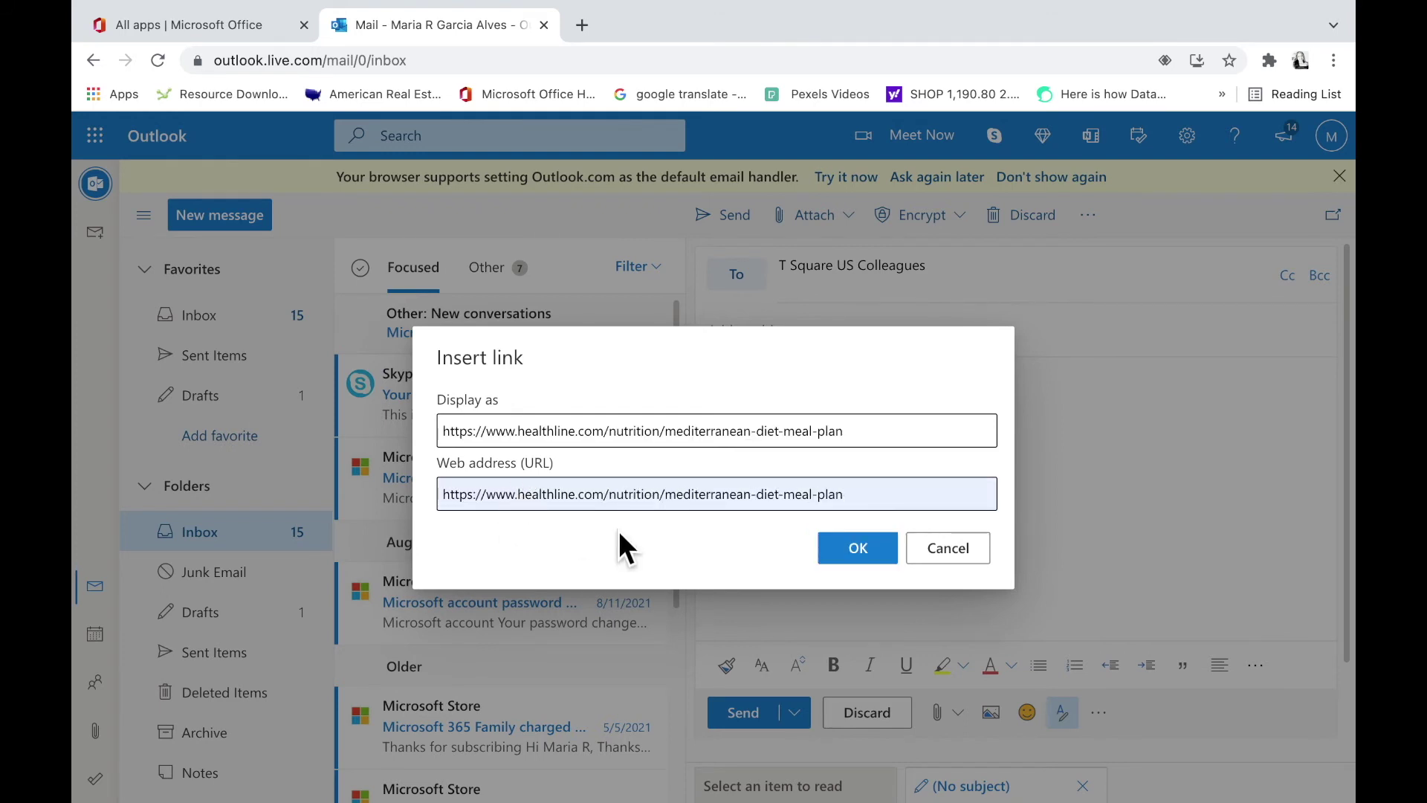
Replace the display text with 'Click Here for More Information on Mediterranean Diet 101'.
drag(859, 434, 347, 421)
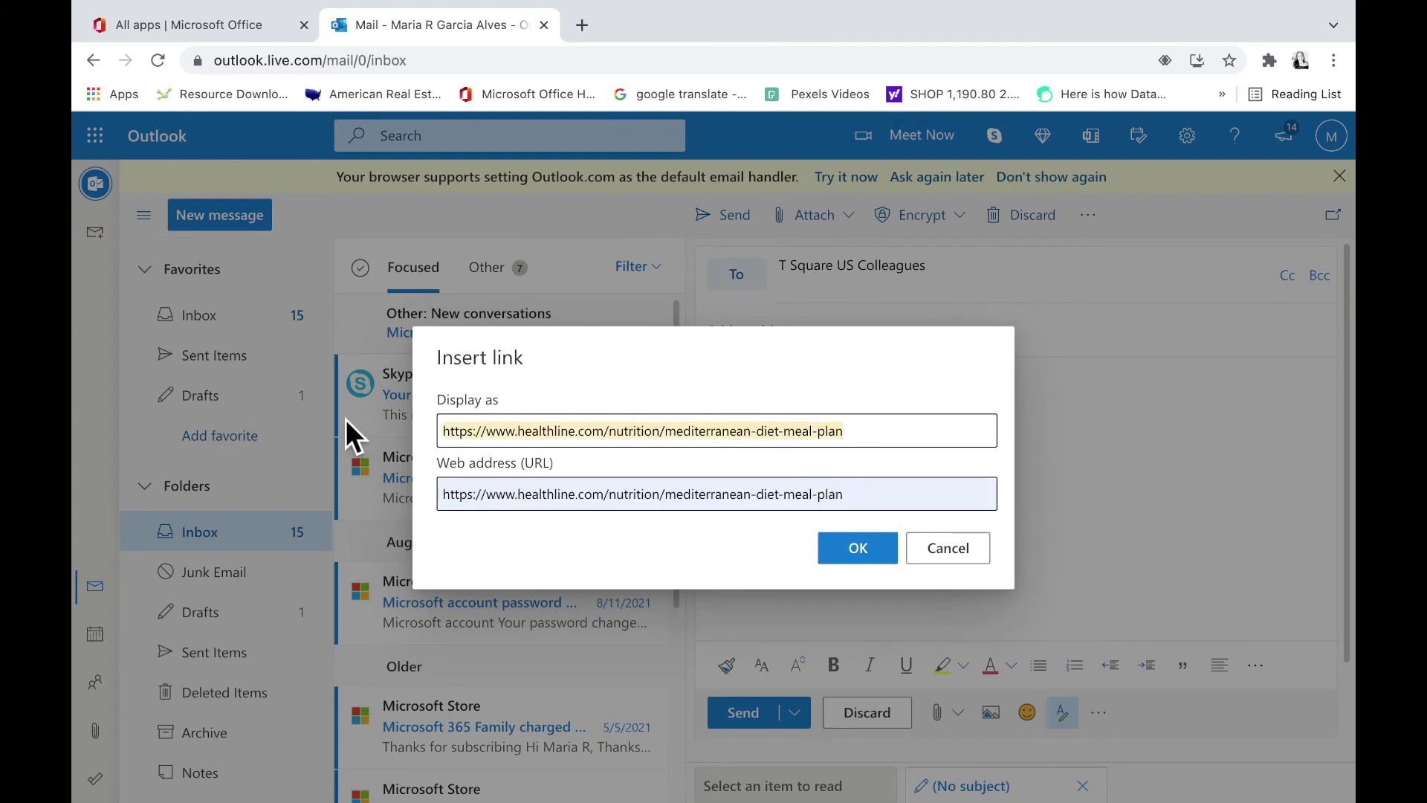
key(BackSpace)
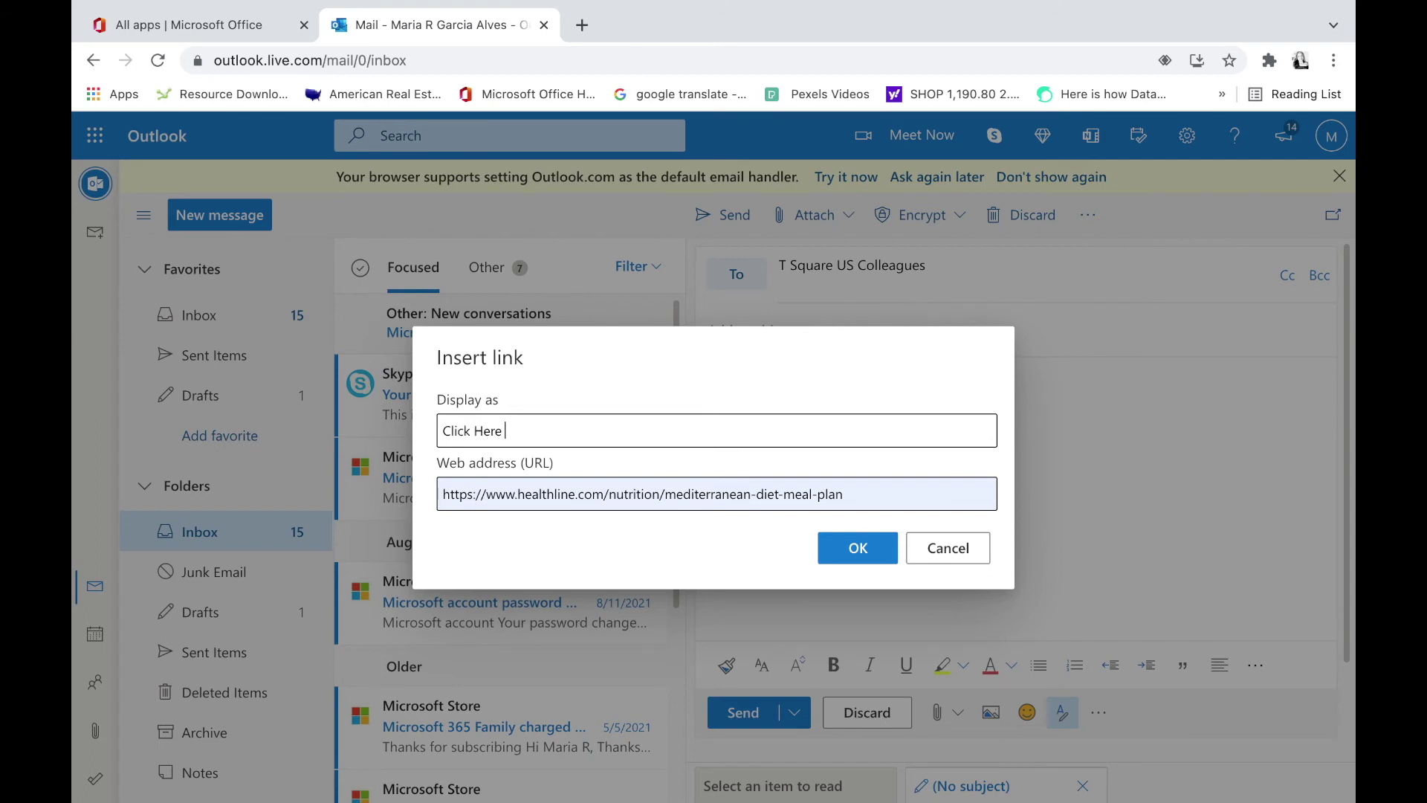
text(for More Information on Medite)
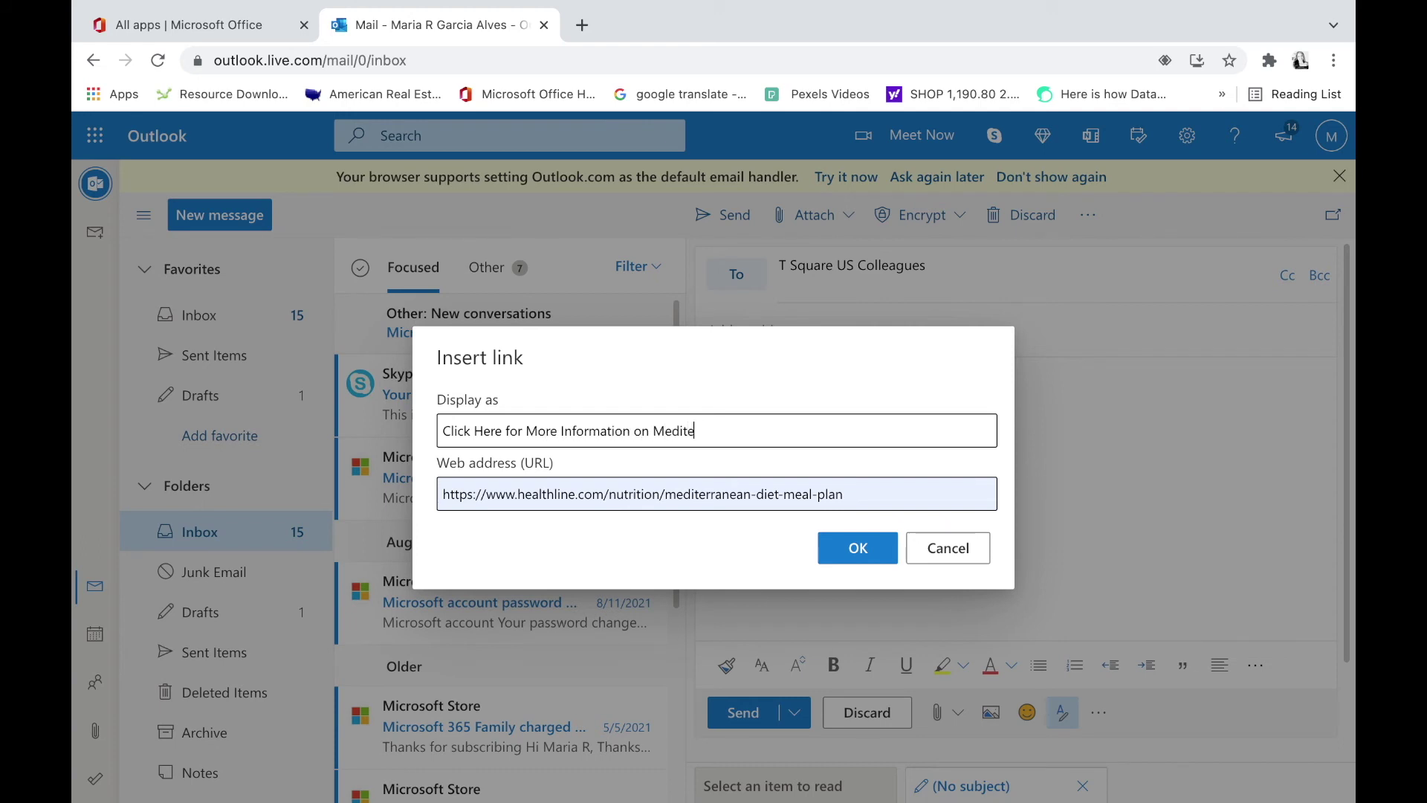
text(rranean Diet 101)
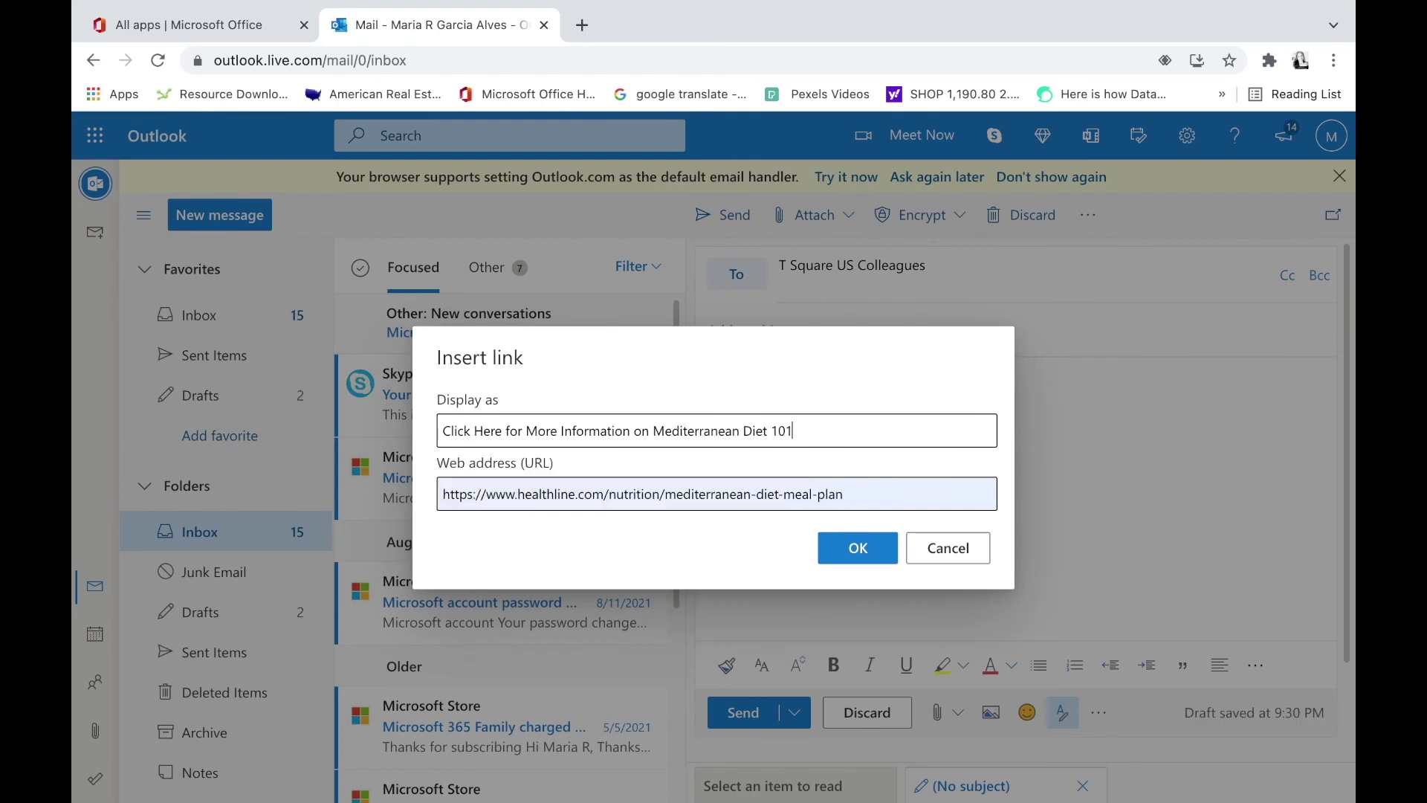